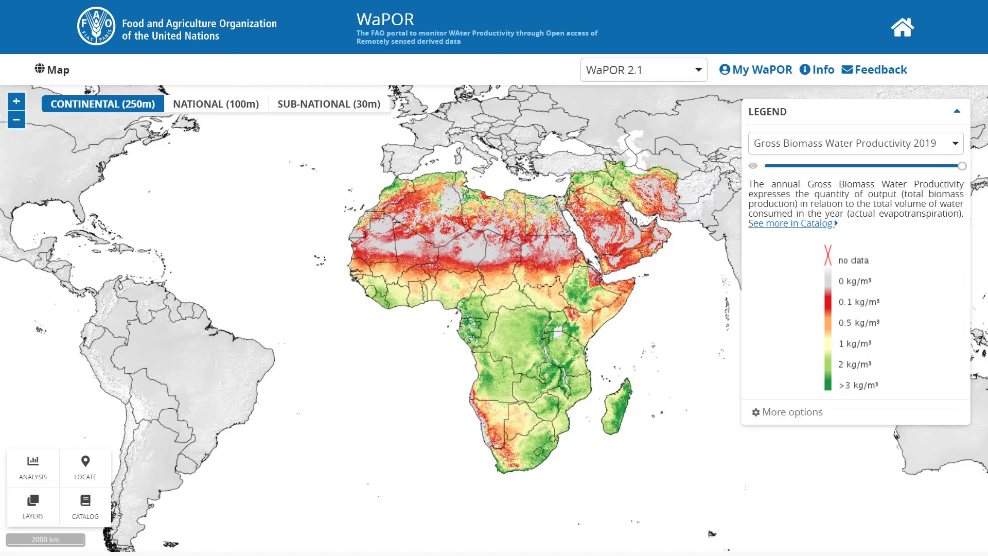
# Show the Actual EvapoTranspiration and Interception (Annual) theme for year 2009, then close the Layers panel.
pyautogui.click(40, 512)
pyautogui.click(334, 252)
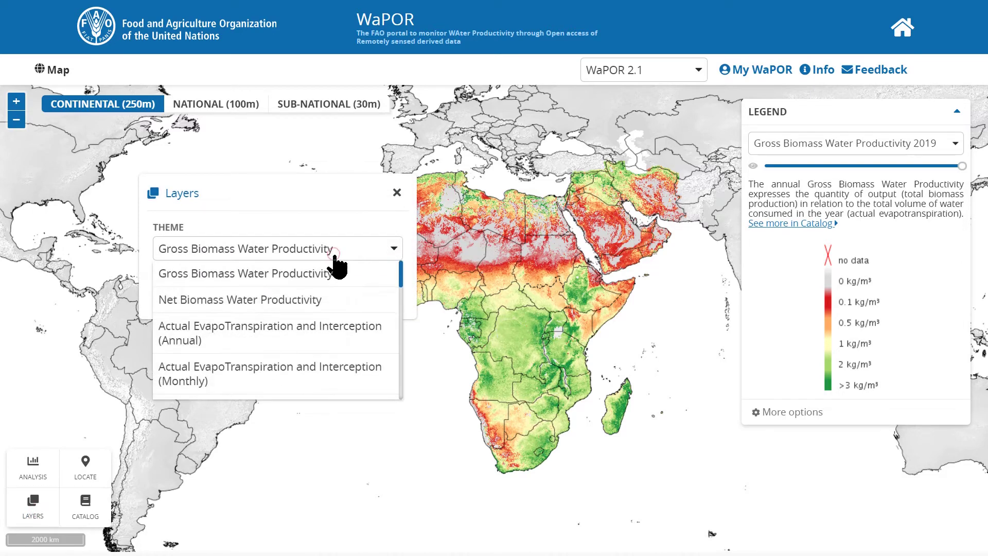
pyautogui.click(316, 341)
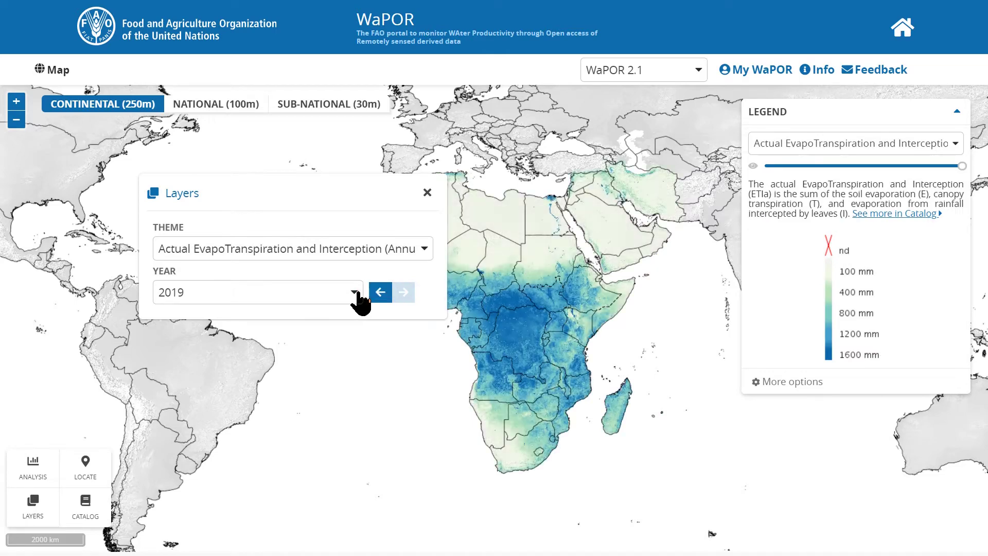
pyautogui.click(357, 292)
pyautogui.scroll(3, 316, 350)
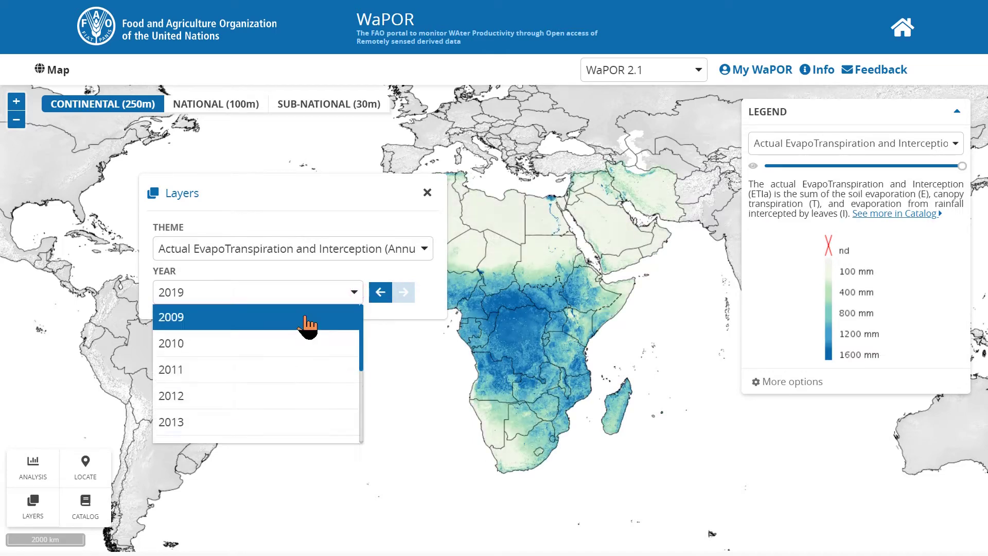
pyautogui.click(306, 317)
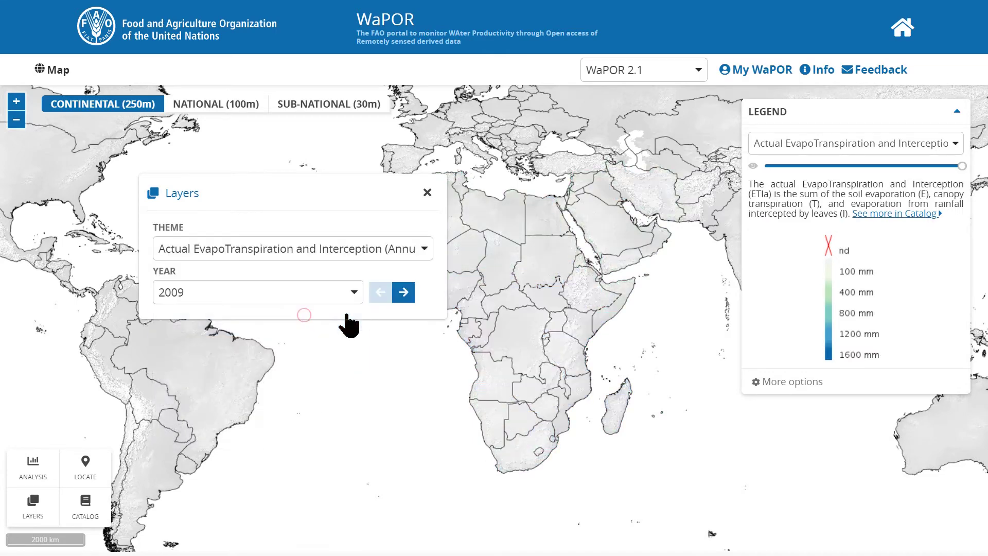
pyautogui.click(427, 193)
# Start a new Area Raster Download analysis.
pyautogui.click(33, 474)
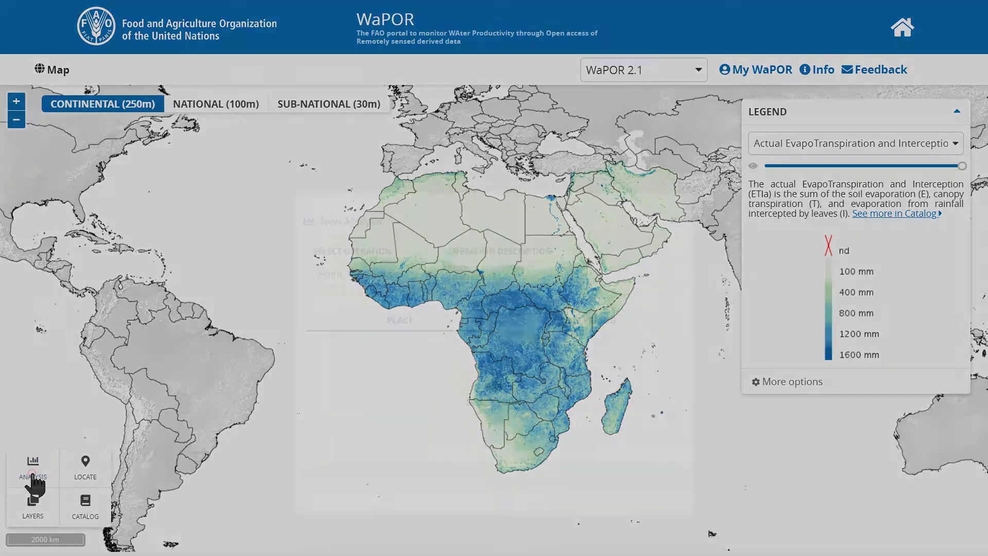
pyautogui.click(363, 195)
pyautogui.click(365, 296)
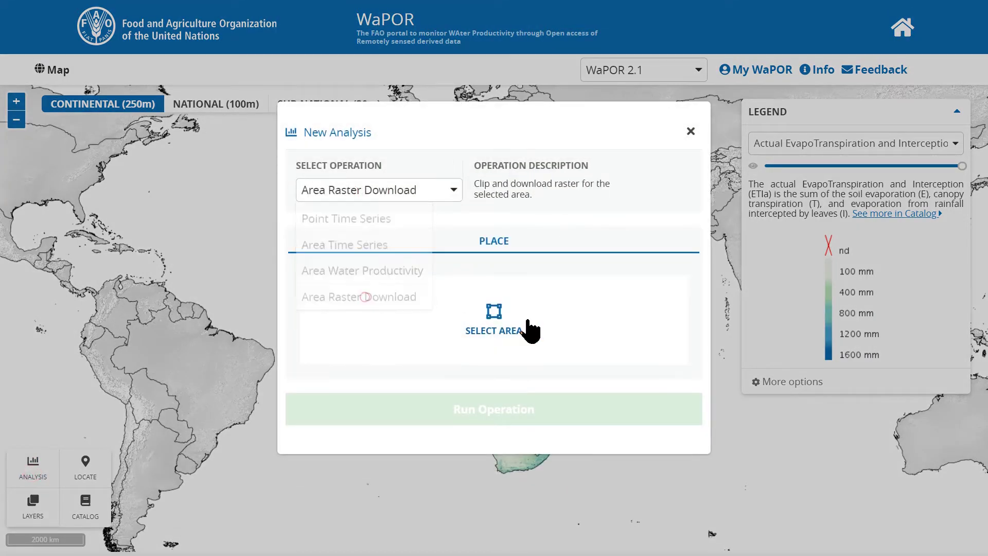
# Define a new area by uploading the OdN.zip shapefile.
pyautogui.click(527, 322)
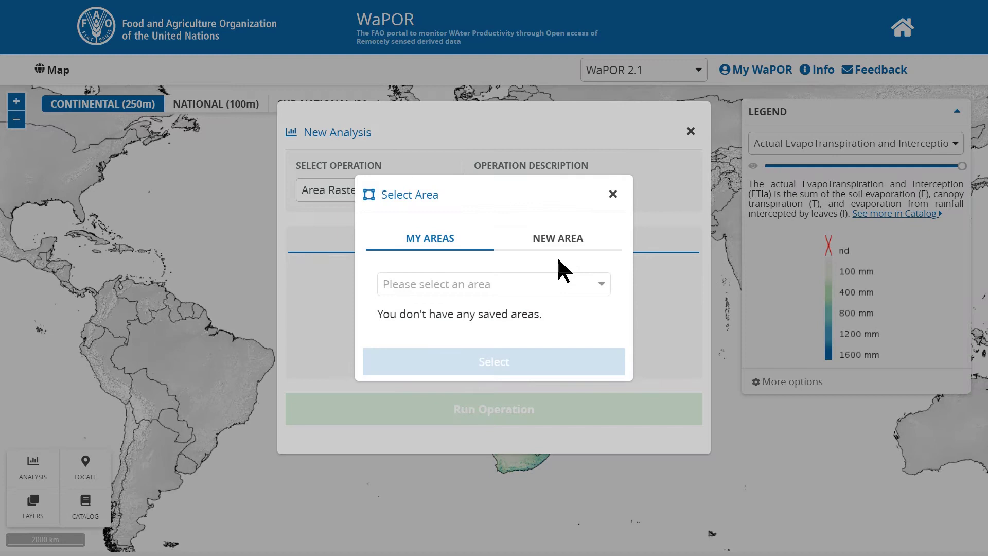
pyautogui.click(560, 246)
pyautogui.click(542, 311)
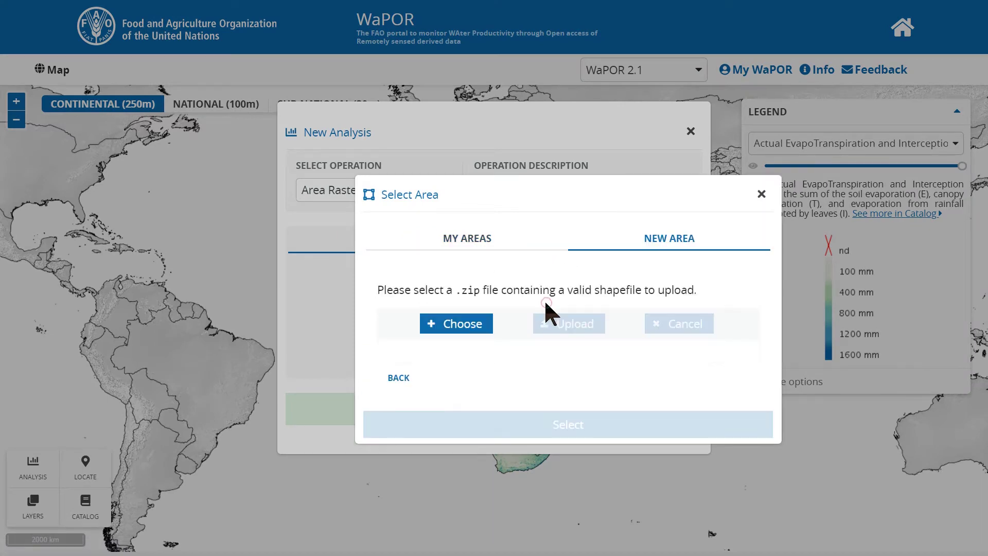
pyautogui.click(488, 330)
pyautogui.click(471, 131)
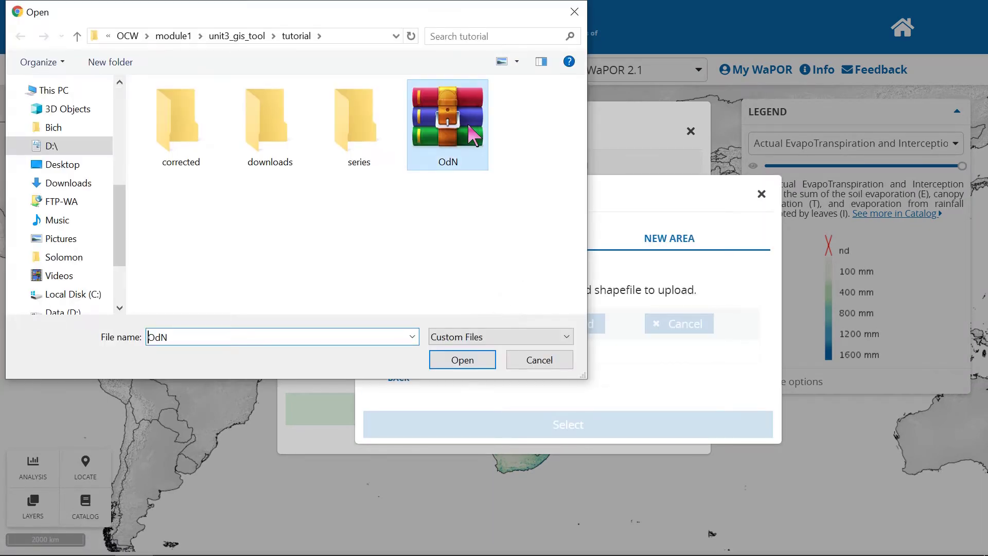
pyautogui.click(467, 362)
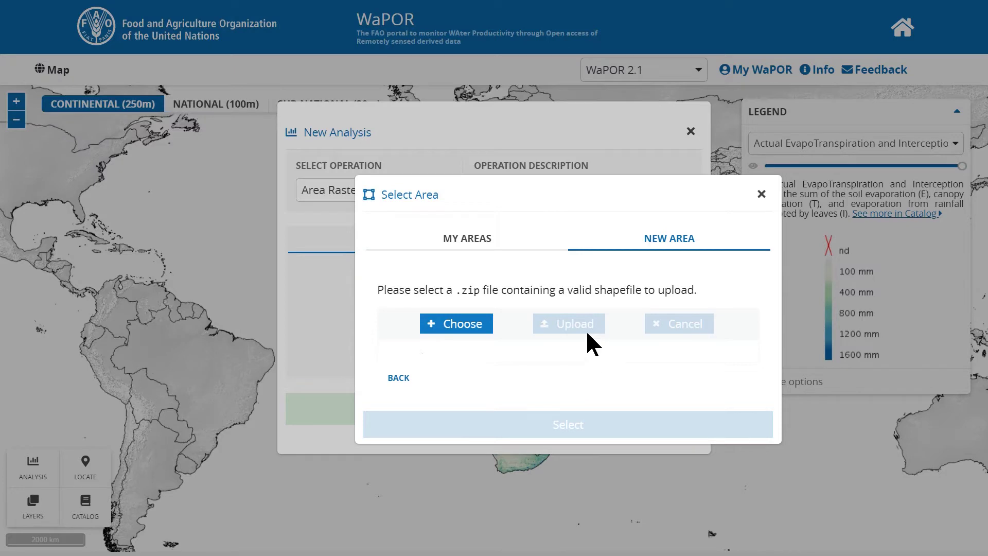
pyautogui.click(571, 324)
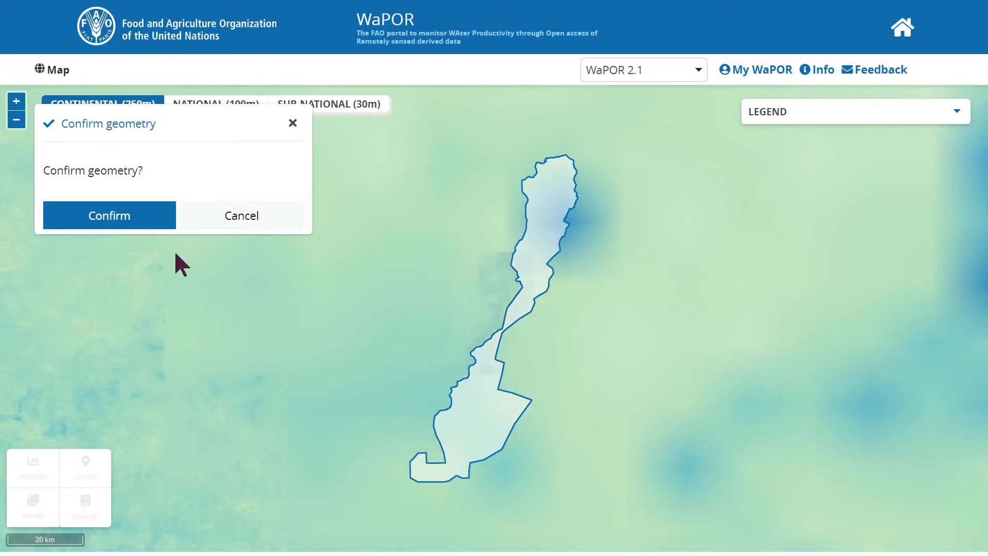
# Confirm the uploaded polygon and save it in MyWaPOR as OdN.
pyautogui.click(139, 214)
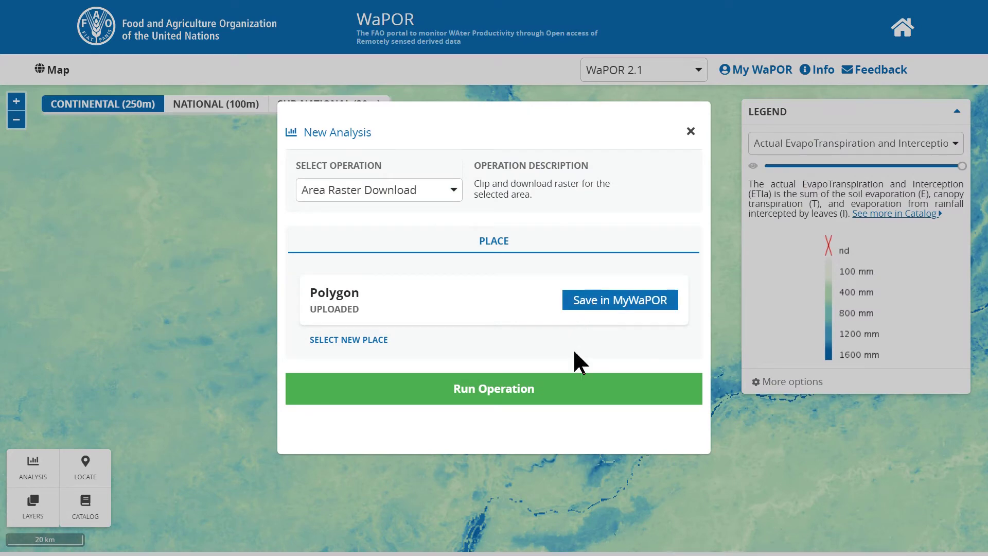
pyautogui.click(582, 303)
pyautogui.write('OdN')
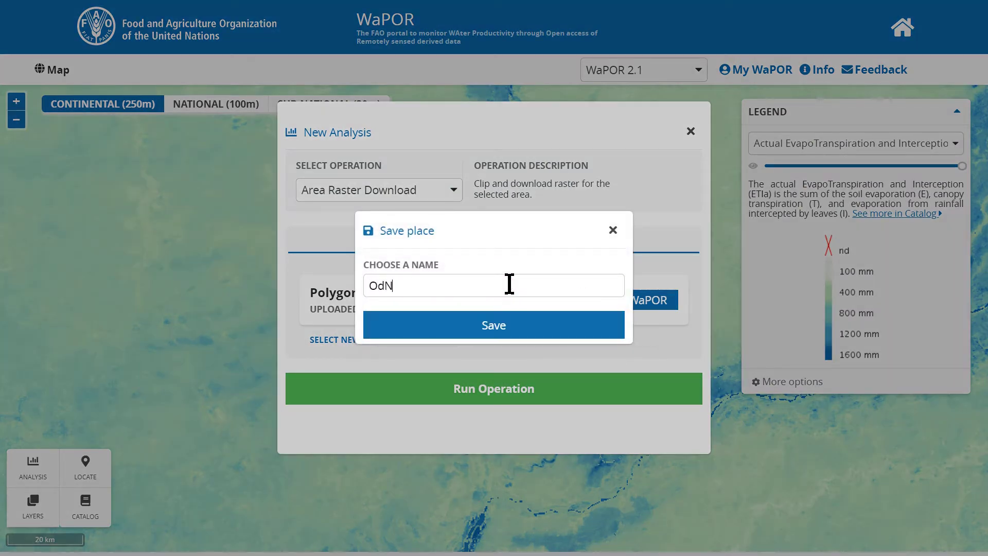
pyautogui.click(511, 326)
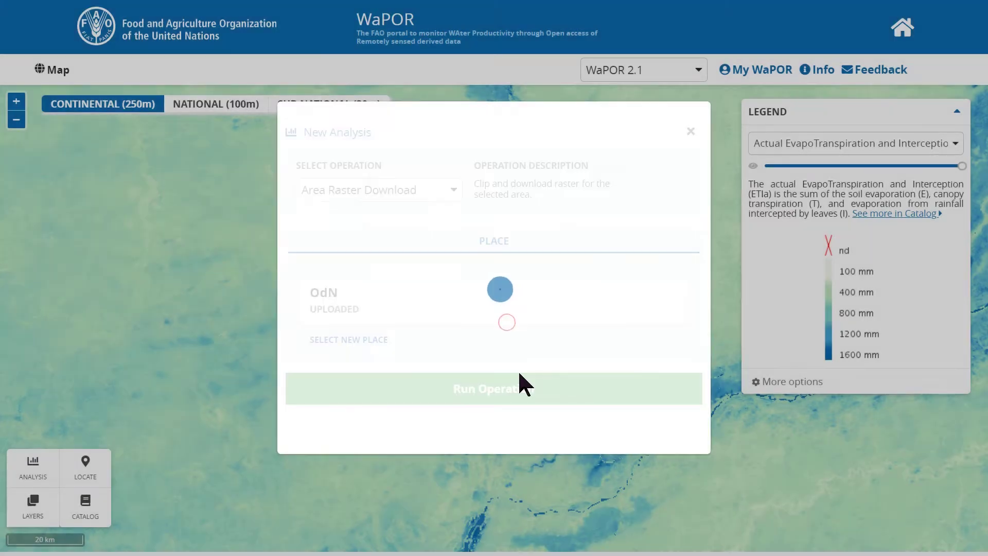
# Run the clipping and save the result as L1_AETI_09_clipped.tif in Downloads.
pyautogui.click(515, 391)
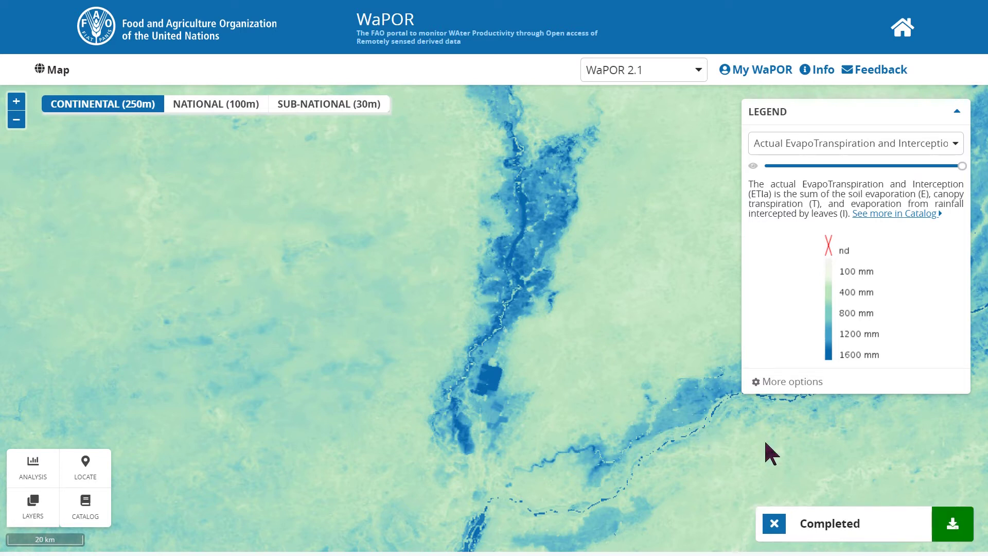
pyautogui.click(951, 529)
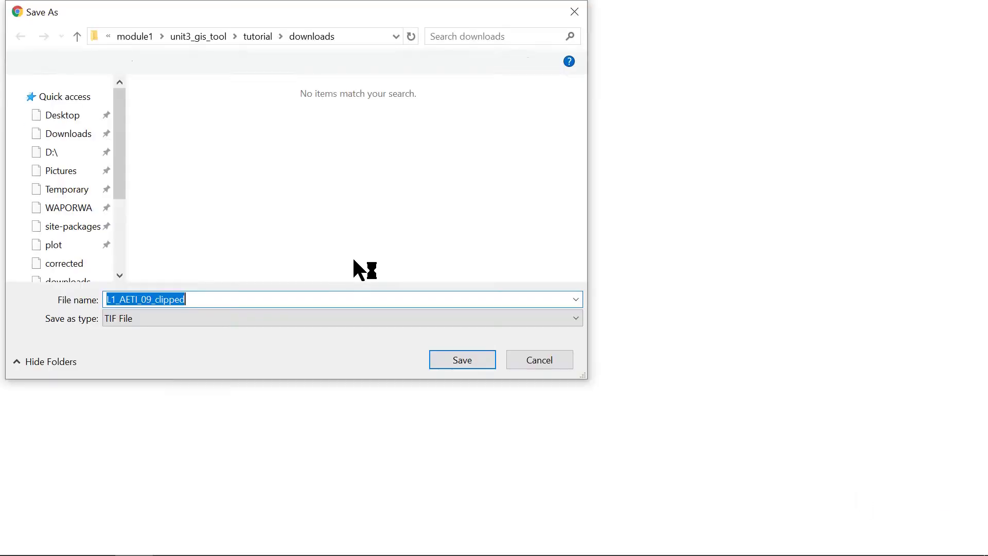
pyautogui.click(455, 359)
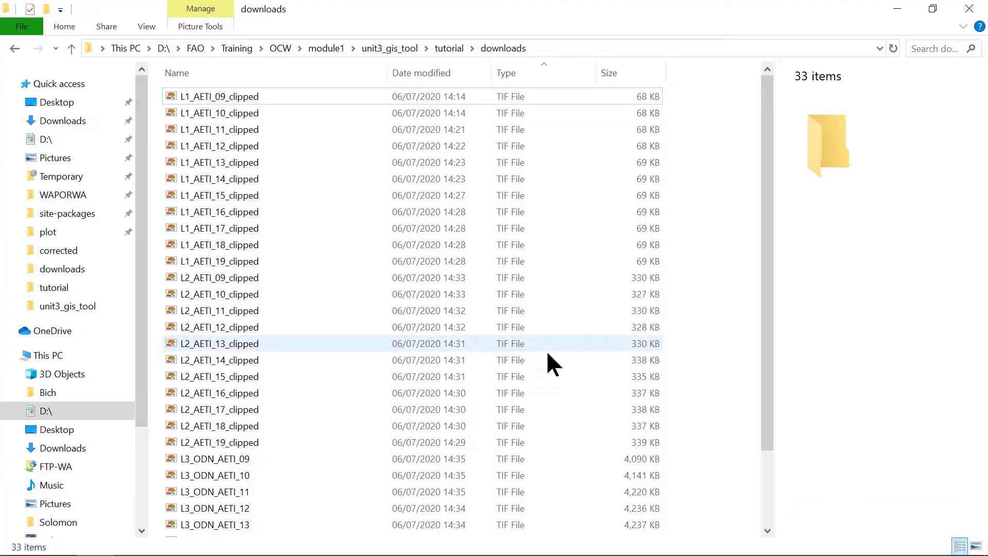
# Review the clipped AETI rasters in Downloads, then launch QGIS Desktop 3.10.7 with GRASS 7.8.3.
pyautogui.moveTo(772, 229); pyautogui.dragTo(772, 388)
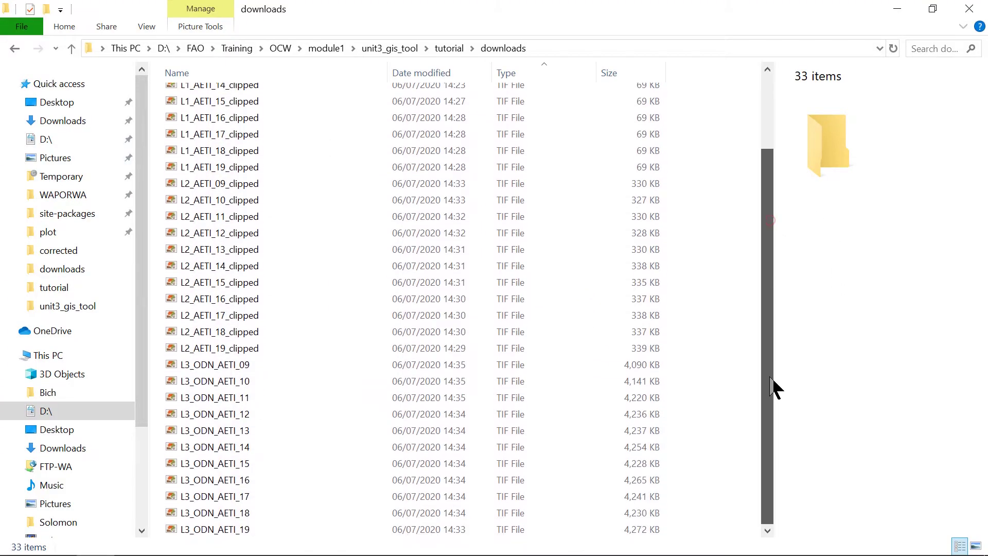
pyautogui.moveTo(24, 546)
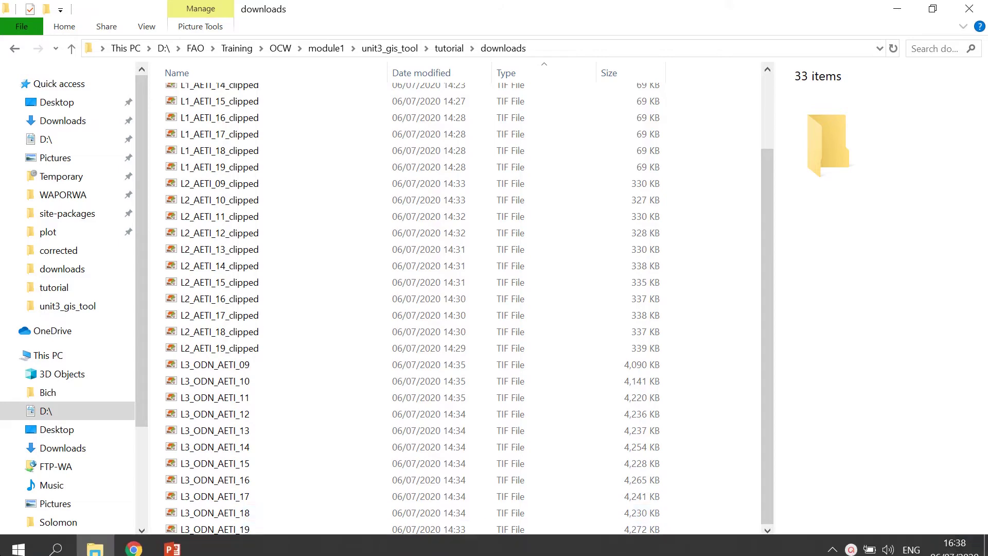
pyautogui.click(55, 549)
pyautogui.write('qgis')
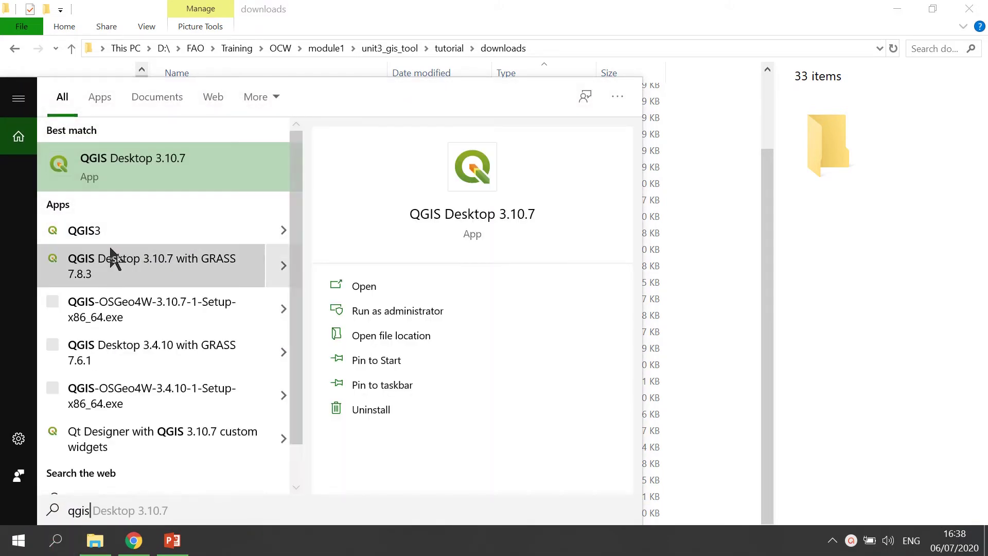
pyautogui.click(117, 265)
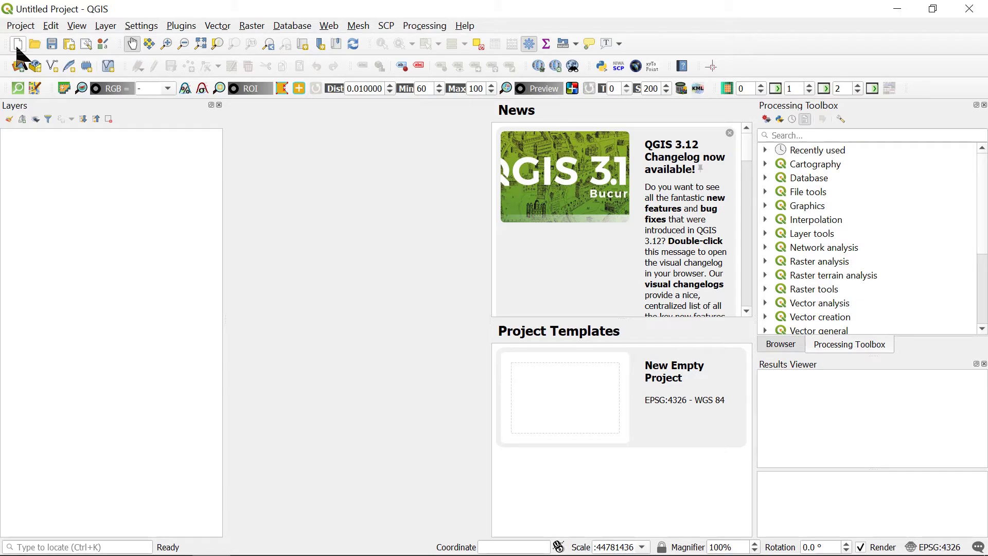
# Start a new empty project and add L1_AETI_09_clipped.tif from Downloads as a raster layer.
pyautogui.doubleClick(622, 387)
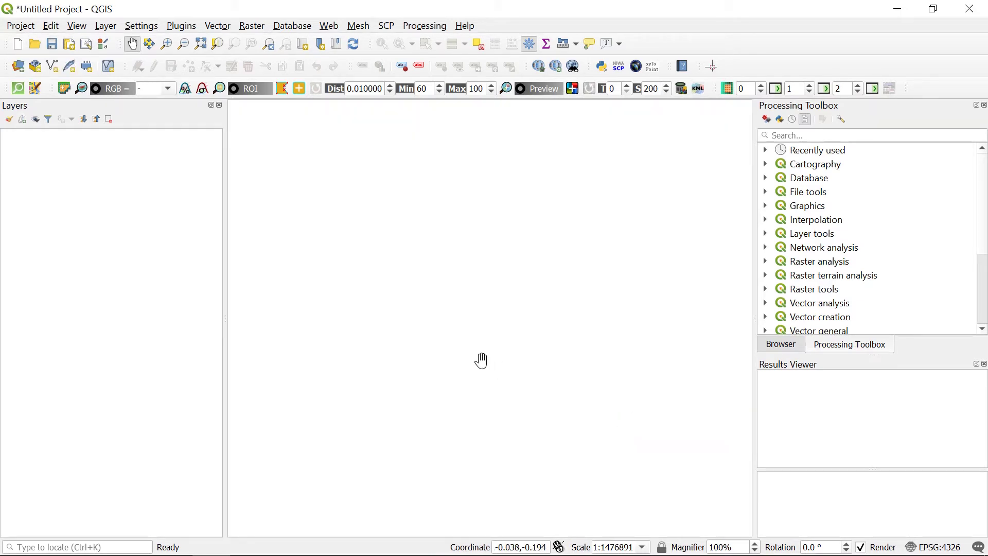
pyautogui.click(109, 28)
pyautogui.moveTo(129, 76)
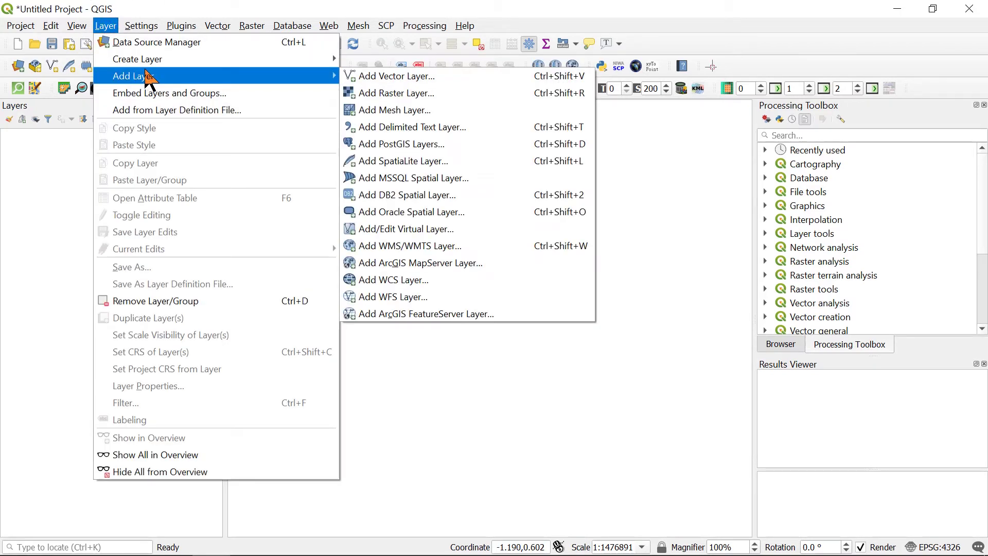
pyautogui.click(453, 94)
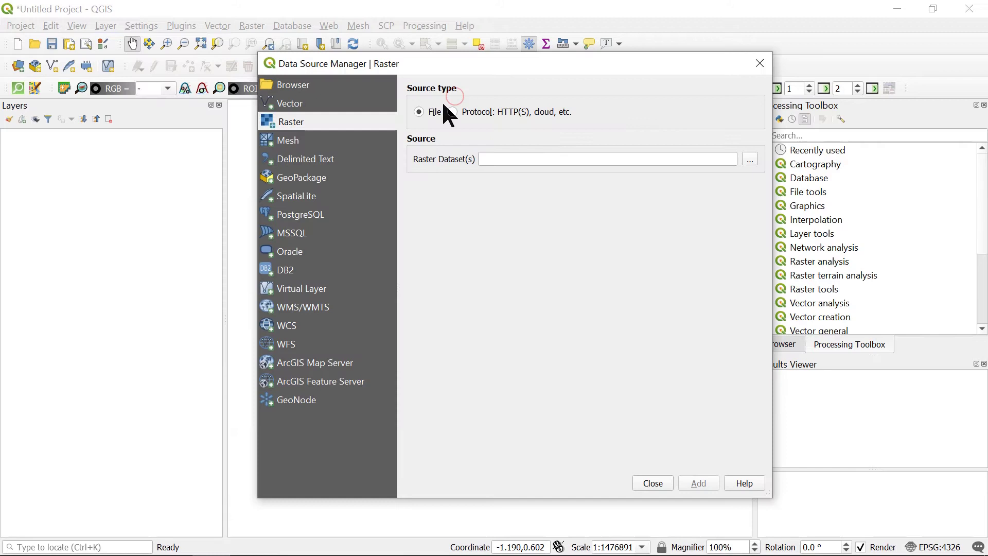
pyautogui.click(749, 159)
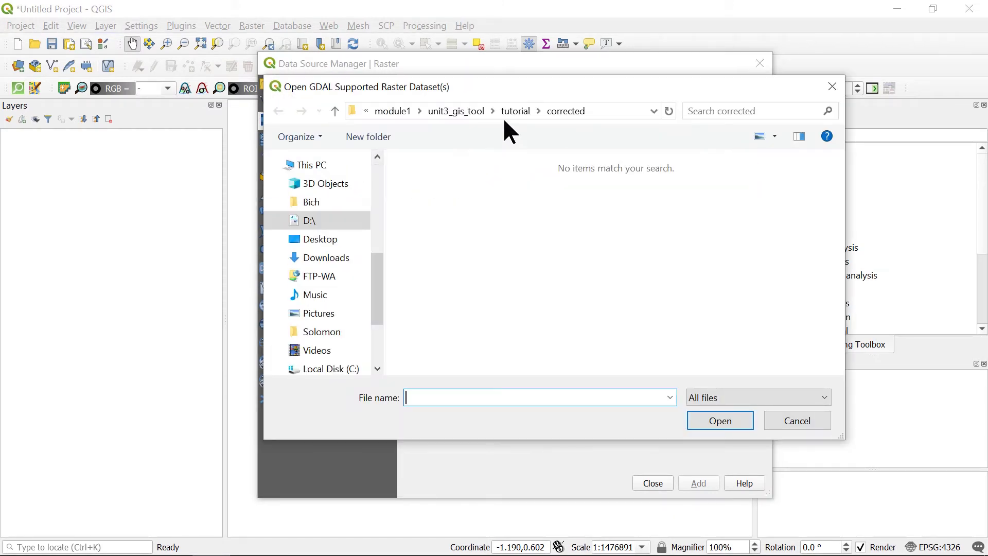
pyautogui.doubleClick(558, 203)
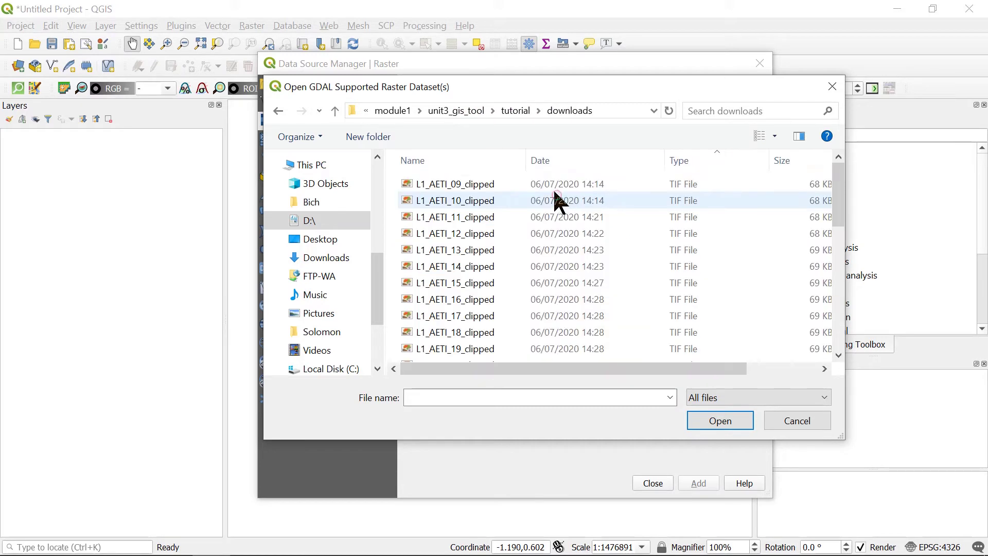
pyautogui.click(480, 188)
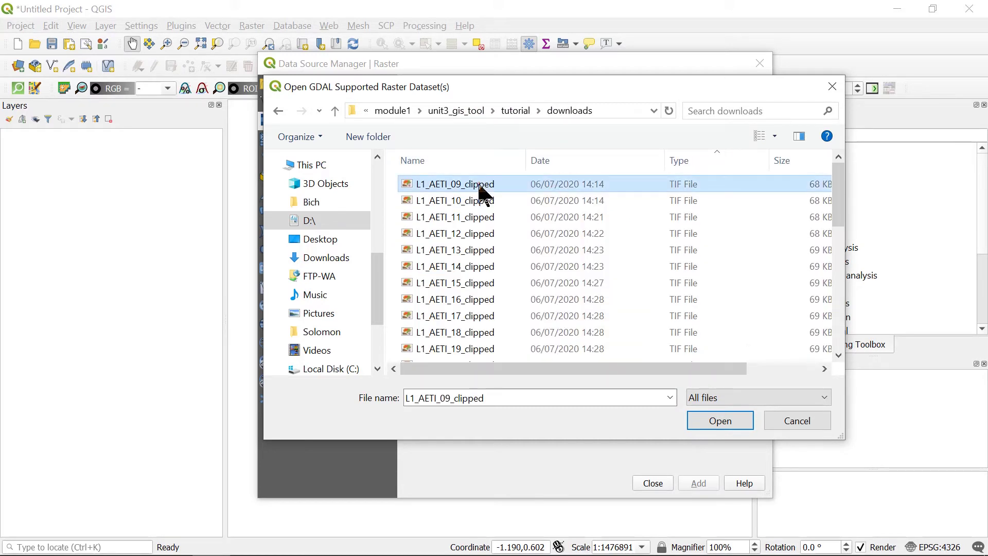
pyautogui.click(708, 423)
pyautogui.click(685, 483)
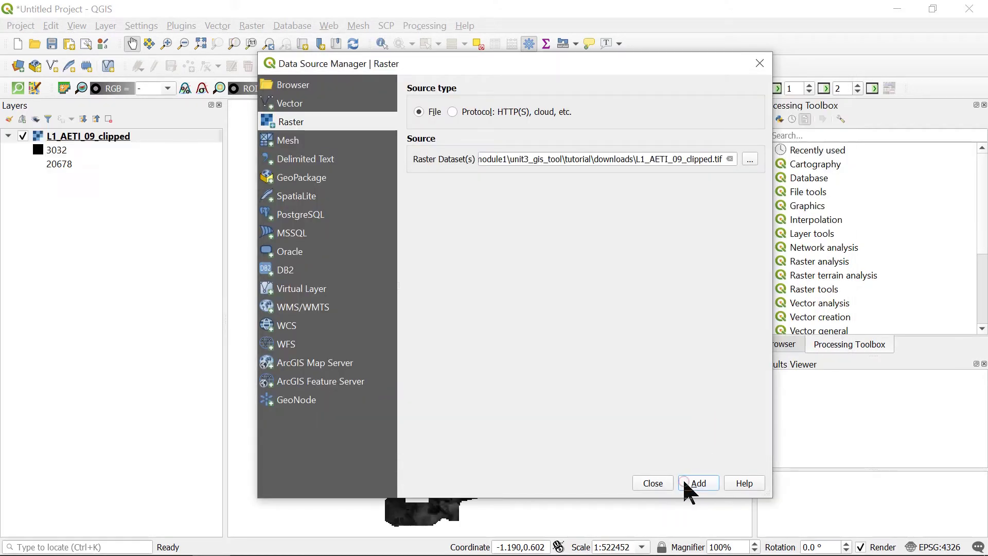
pyautogui.click(652, 480)
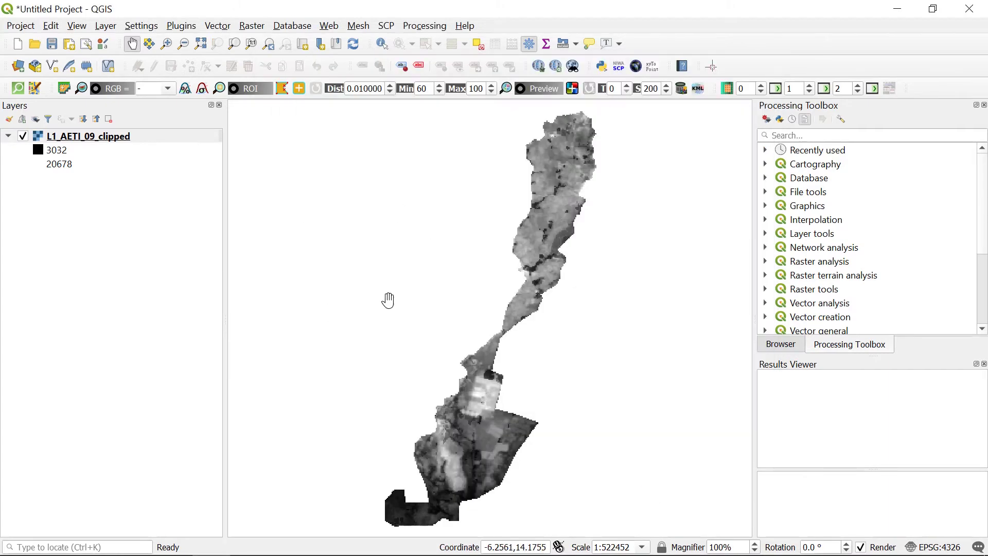
# Compute "L1_AETI_09_clipped@1" * 0.1 in the Raster Calculator, saving corrected_L1_AETI_09_clipped in the corrected folder.
pyautogui.click(255, 26)
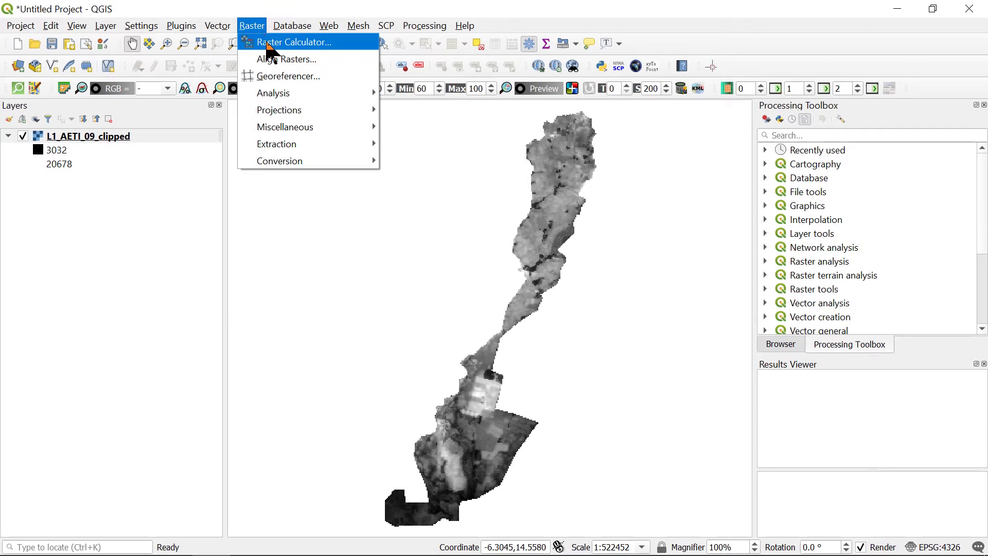
pyautogui.click(267, 46)
pyautogui.doubleClick(415, 107)
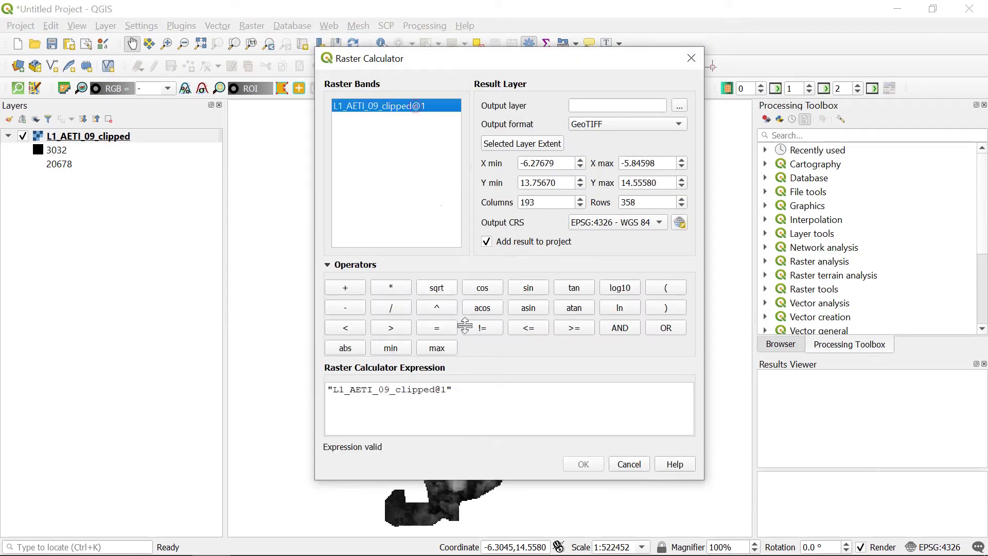
pyautogui.click(474, 389)
pyautogui.click(391, 290)
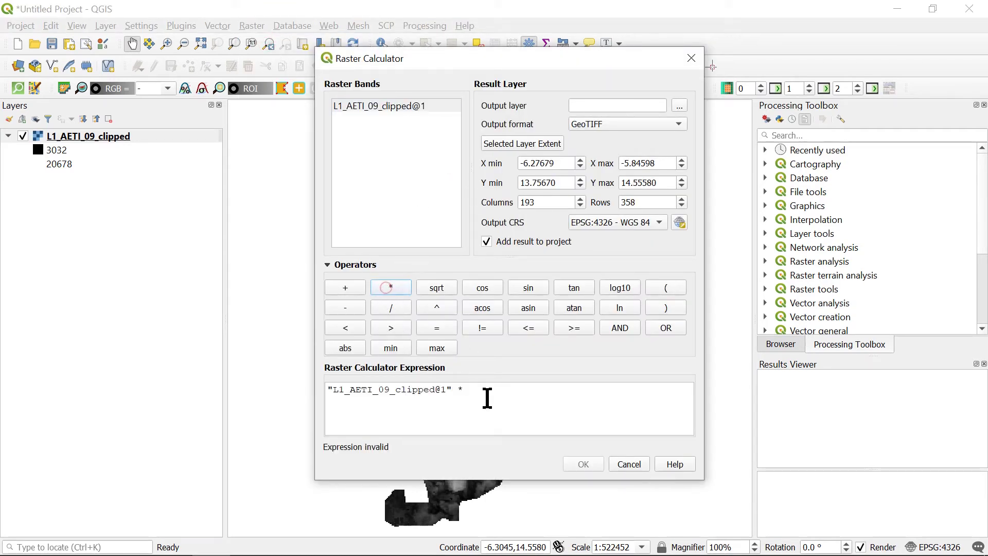
pyautogui.click(487, 398)
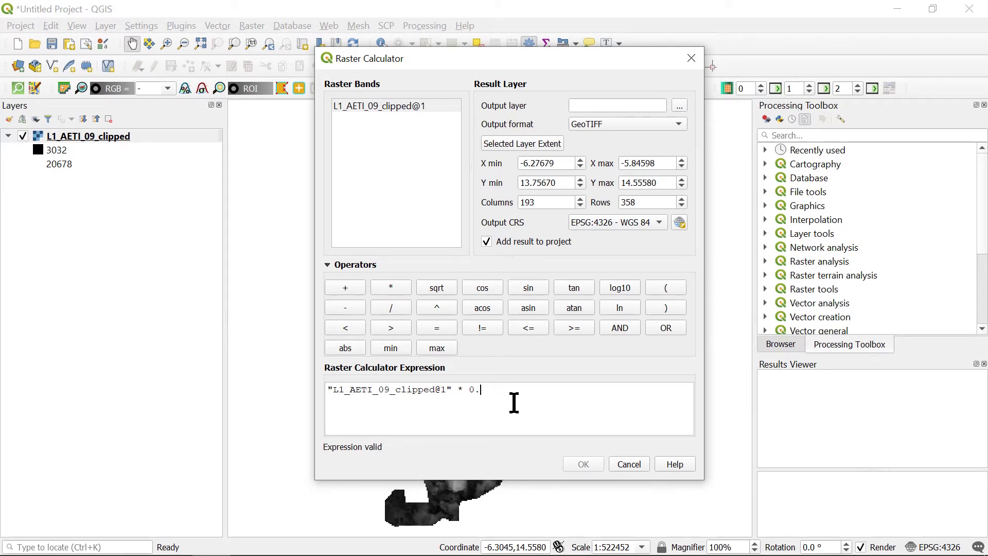
pyautogui.click(680, 105)
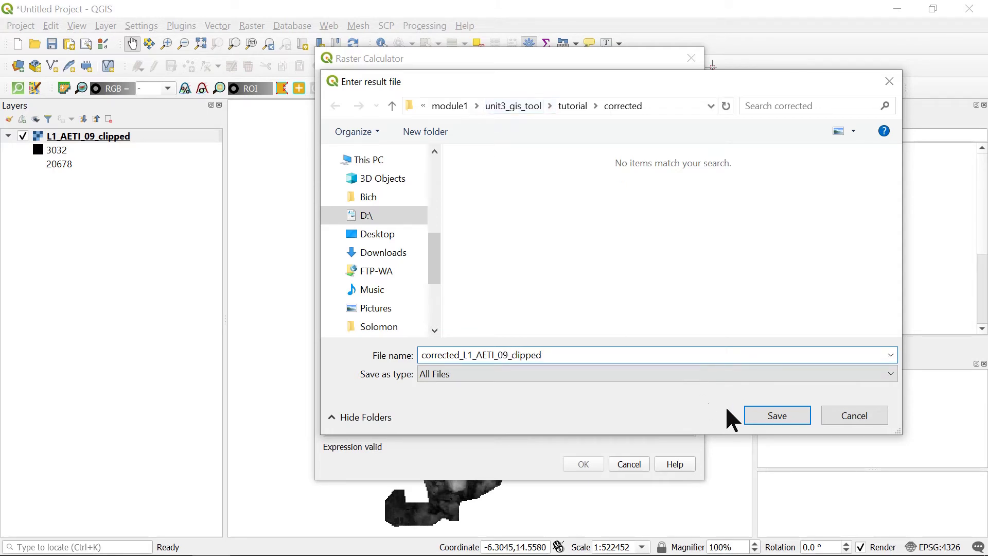
pyautogui.click(747, 421)
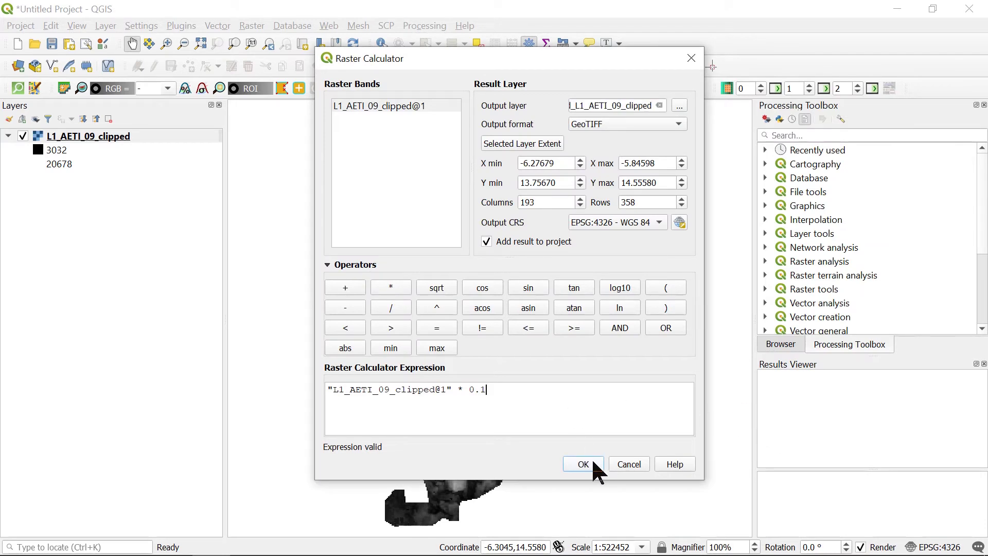
pyautogui.click(592, 468)
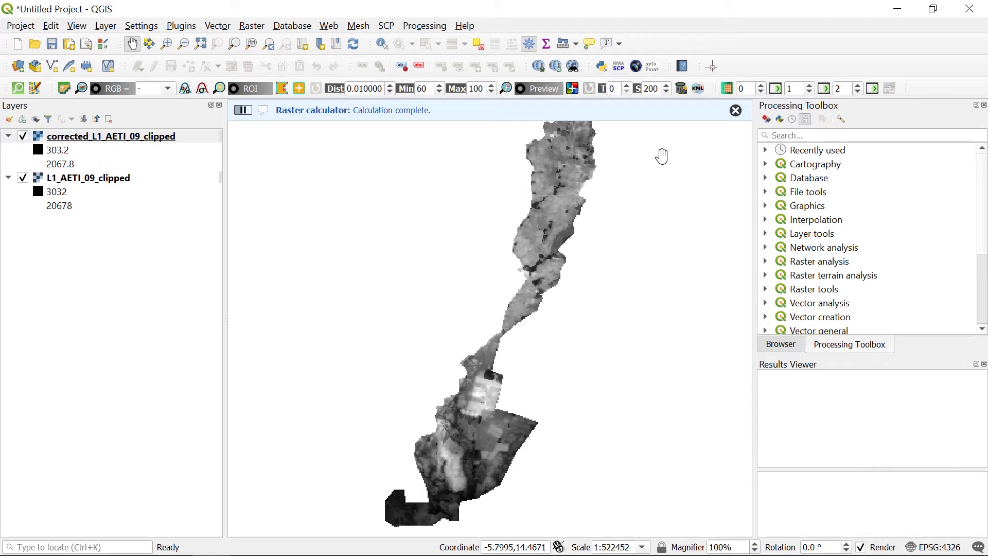
# Create a new processing model named conversion_factor_AETI.
pyautogui.click(766, 121)
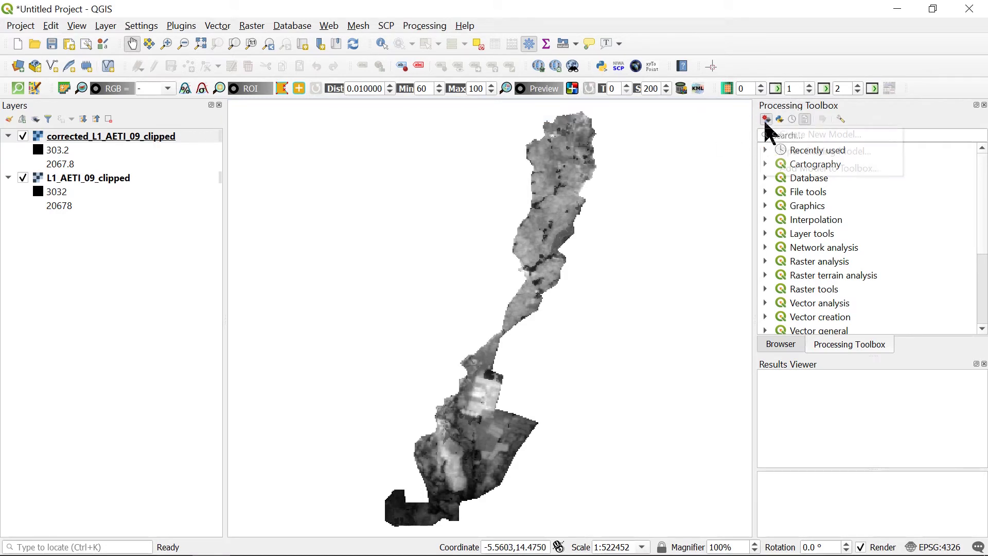
pyautogui.click(773, 137)
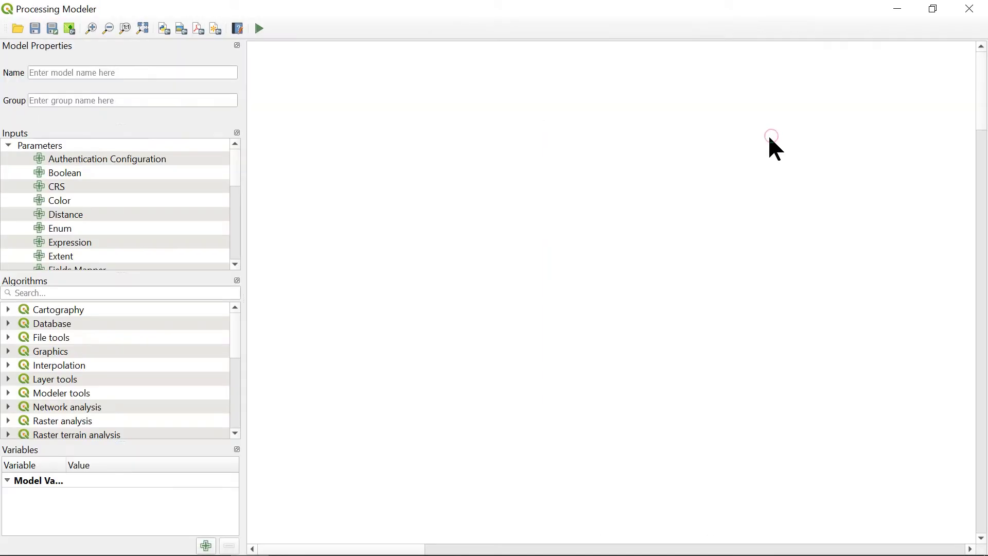
pyautogui.click(99, 74)
pyautogui.write('conversion_factor_AETI')
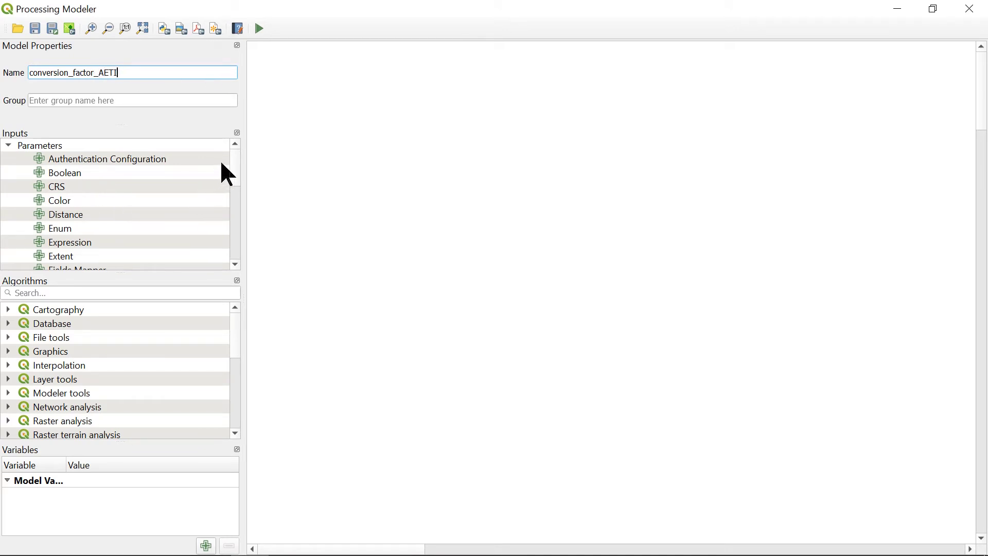
pyautogui.moveTo(231, 159); pyautogui.dragTo(234, 213)
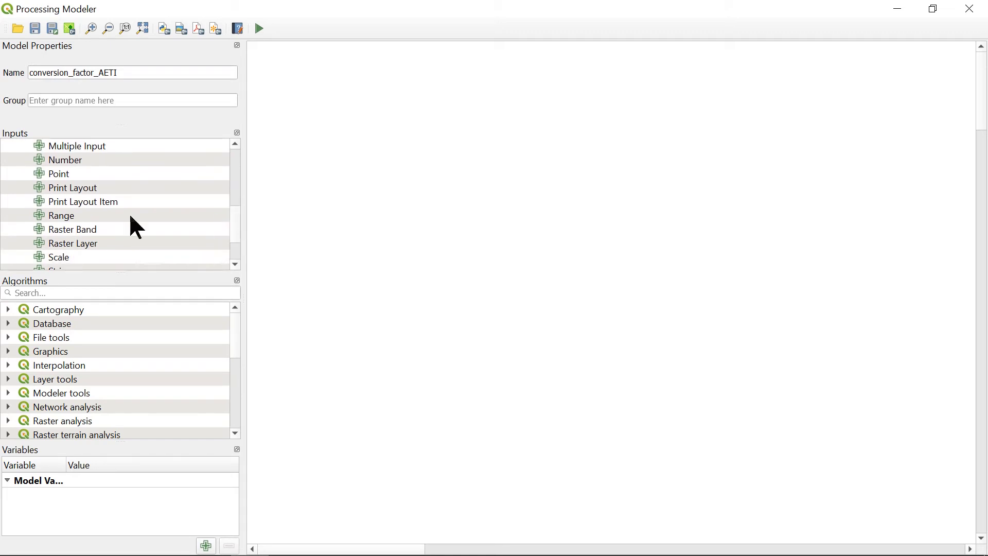
# Add a raster layer input described as Input to the model.
pyautogui.doubleClick(65, 243)
pyautogui.write('Inpu')
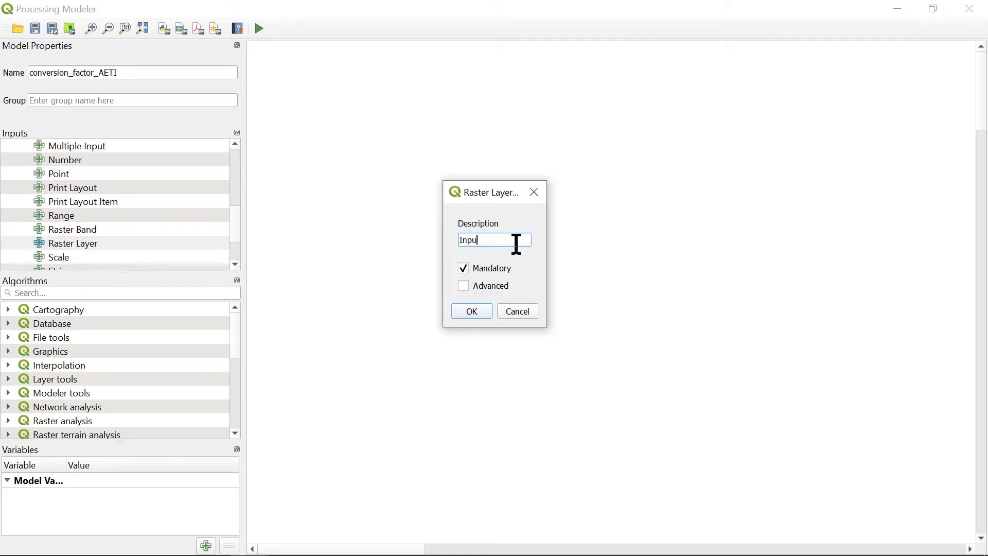
pyautogui.write('t')
pyautogui.press('Return')
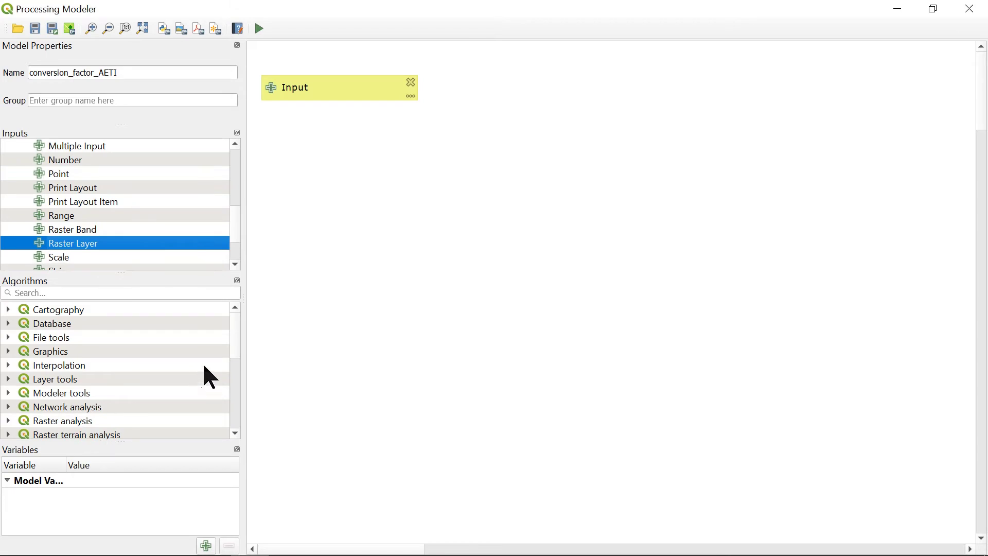
pyautogui.click(8, 420)
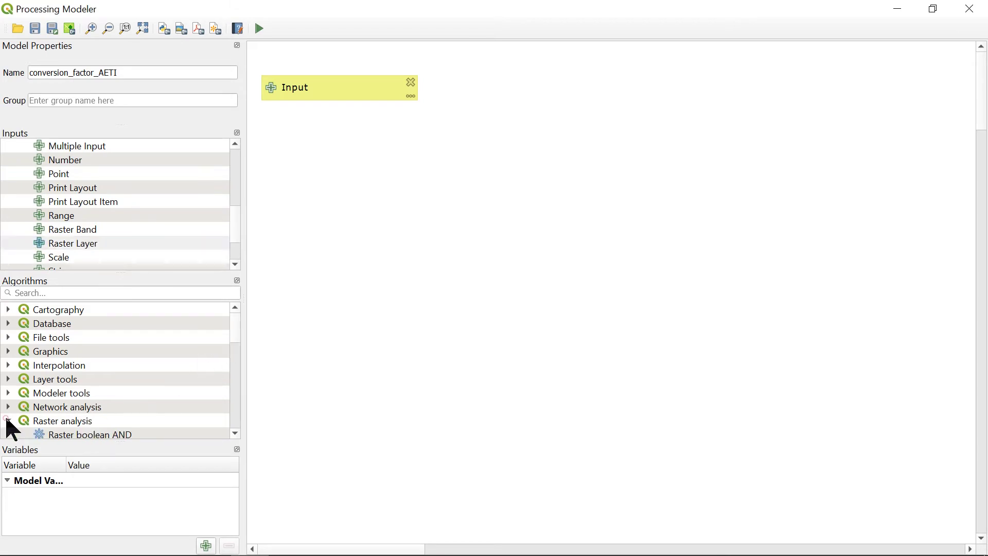
pyautogui.moveTo(238, 322); pyautogui.dragTo(242, 348)
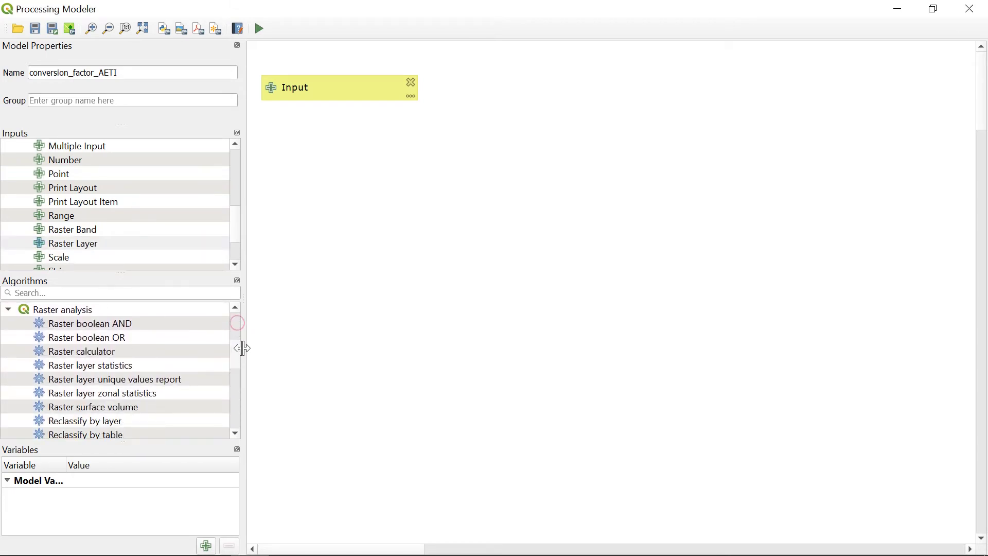
# Add a Raster calculator step with the expression "Input@1" * 0.1.
pyautogui.doubleClick(98, 351)
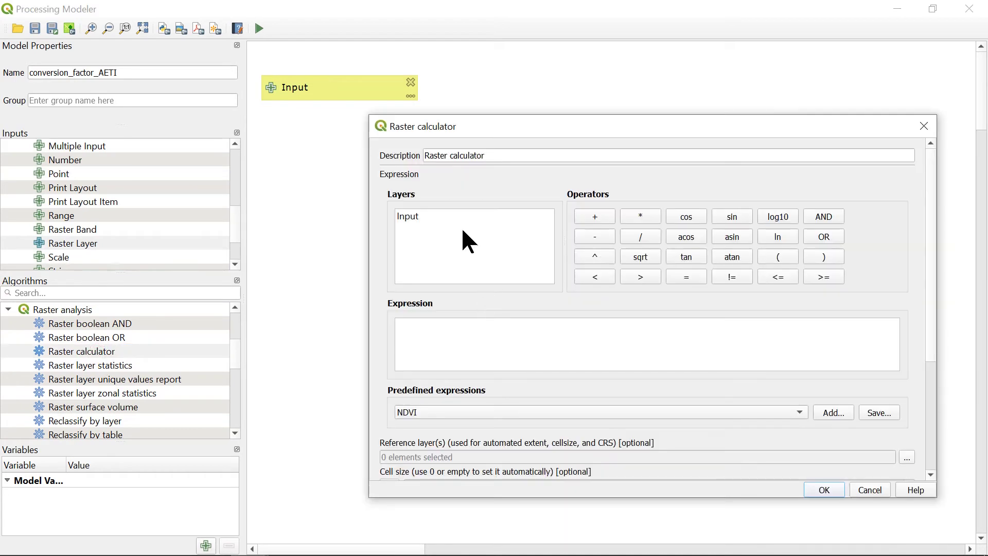
pyautogui.doubleClick(450, 218)
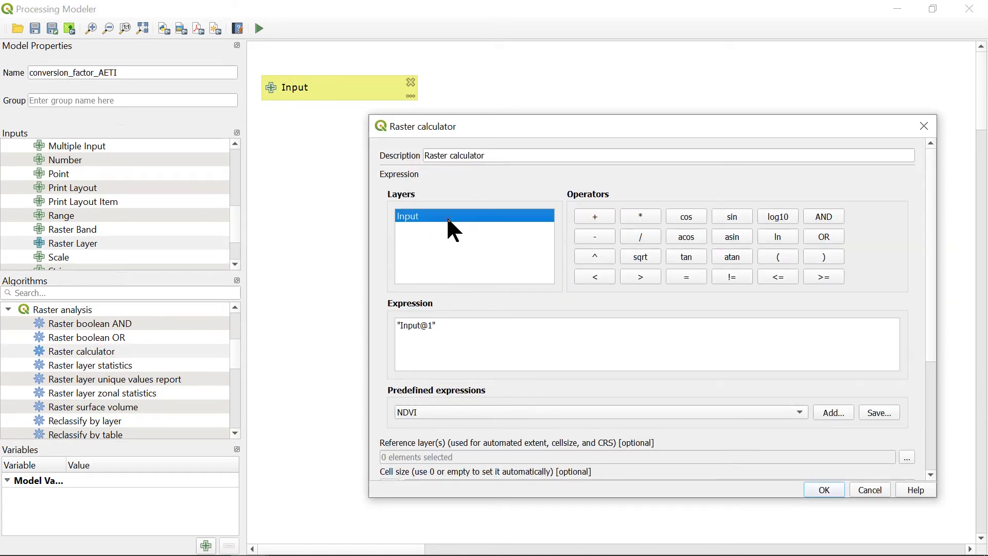
pyautogui.click(483, 348)
pyautogui.click(638, 217)
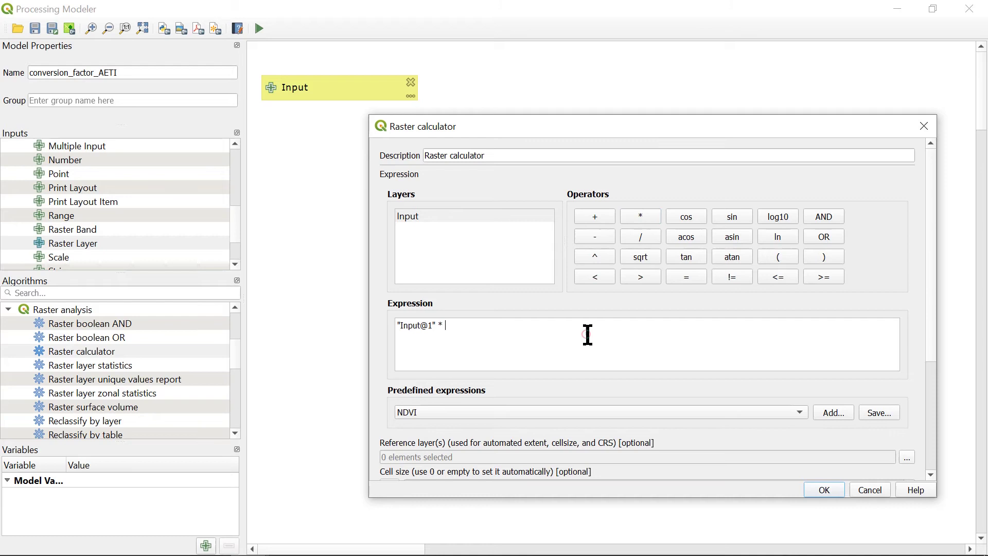
pyautogui.click(587, 335)
pyautogui.write('0.1')
# Use Input as reference layer, clear the cell size, and set output CRS to EPSG:4326.
pyautogui.moveTo(933, 307); pyautogui.dragTo(932, 419)
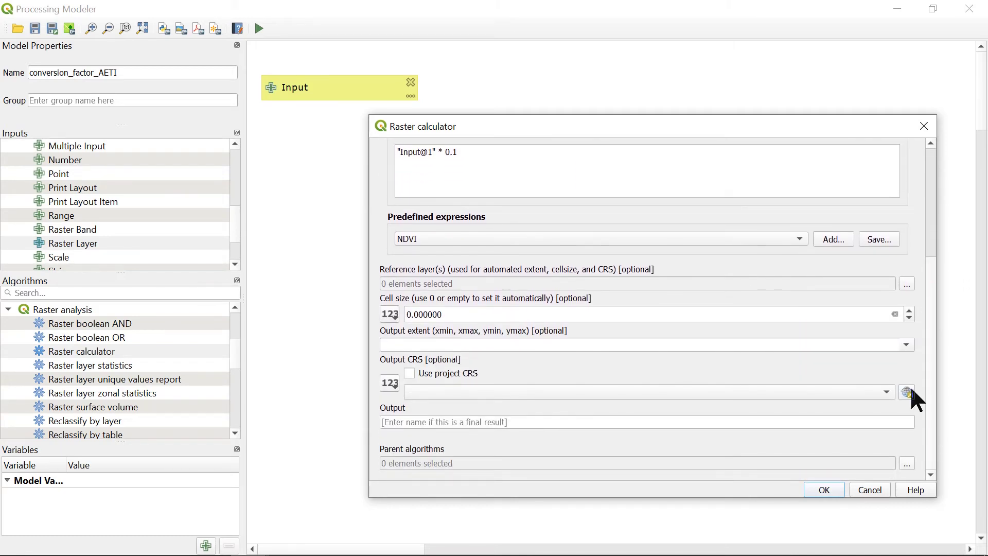
pyautogui.click(906, 283)
pyautogui.click(428, 167)
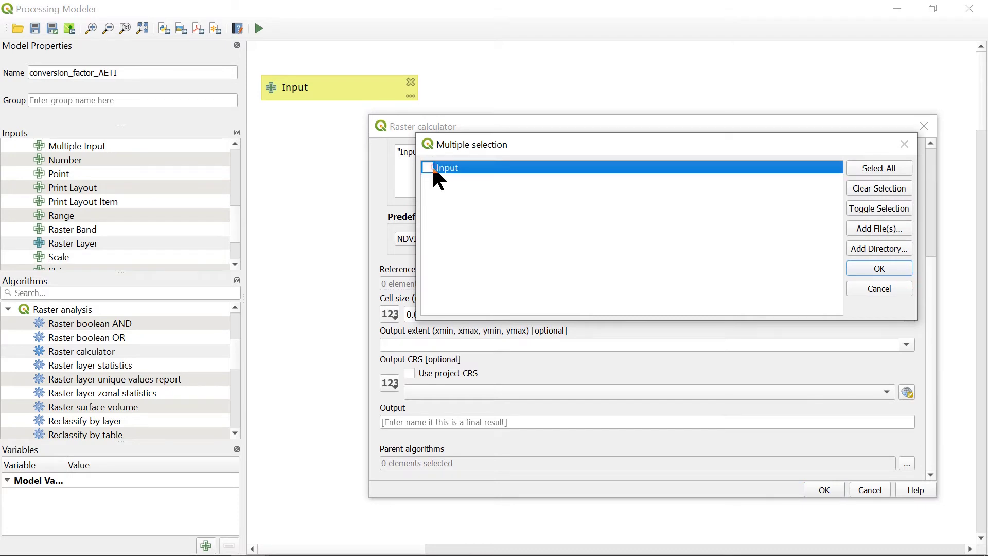
pyautogui.click(881, 266)
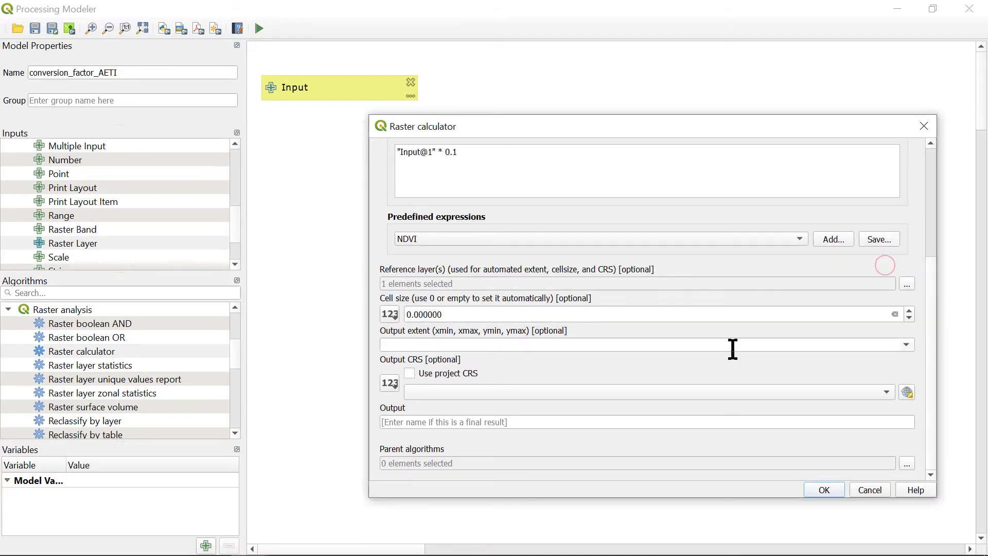
pyautogui.moveTo(458, 314); pyautogui.dragTo(363, 315)
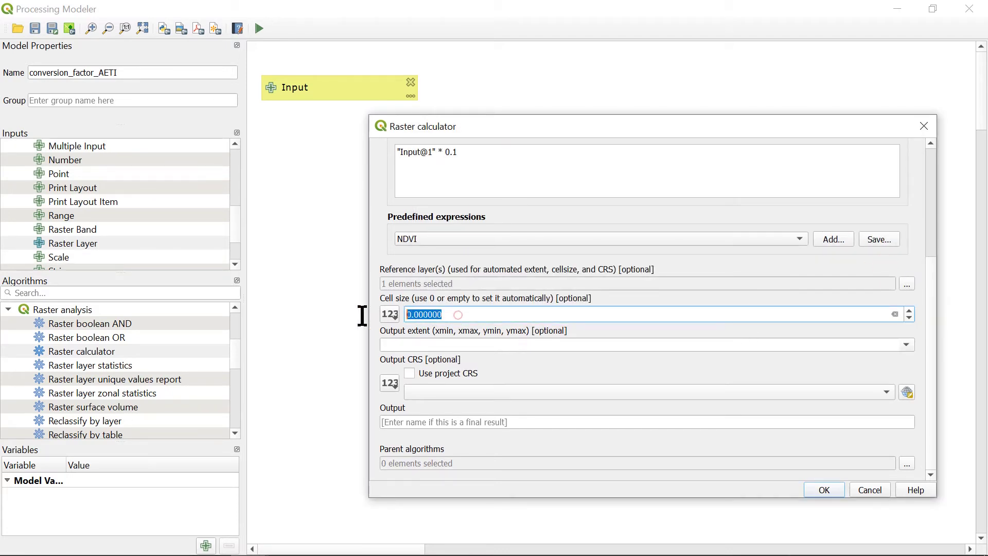
pyautogui.press('BackSpace')
pyautogui.click(525, 391)
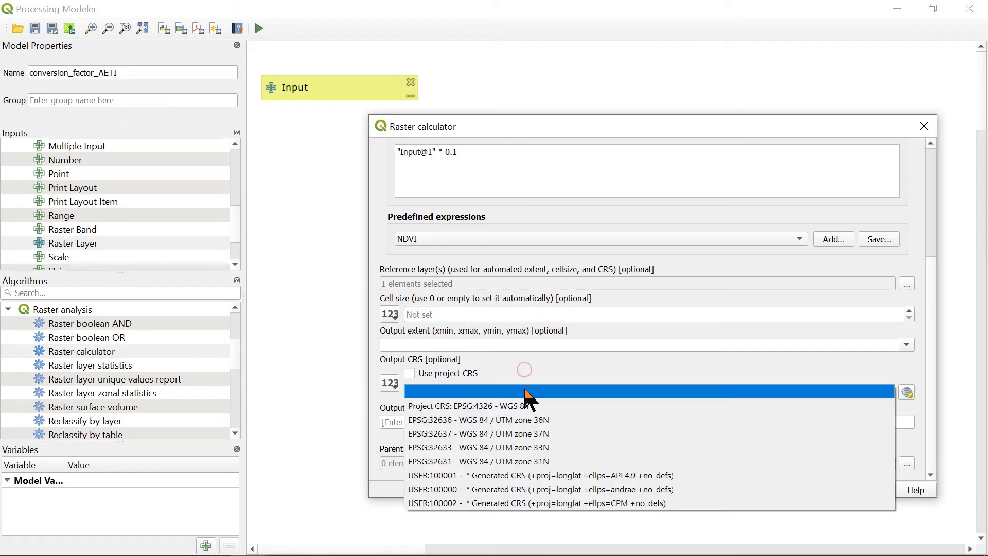
pyautogui.click(519, 406)
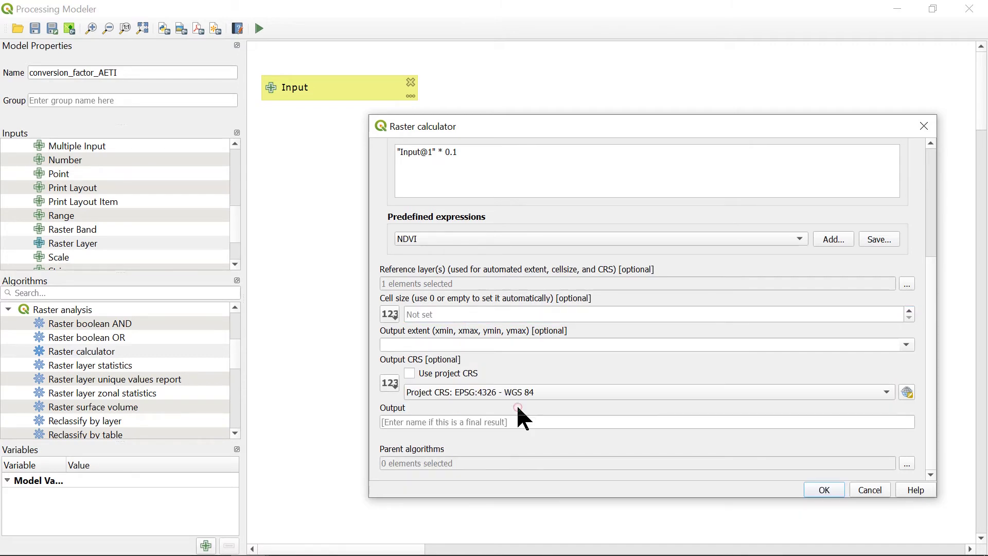
# Name the step's output corrected and confirm the Raster calculator step.
pyautogui.click(833, 423)
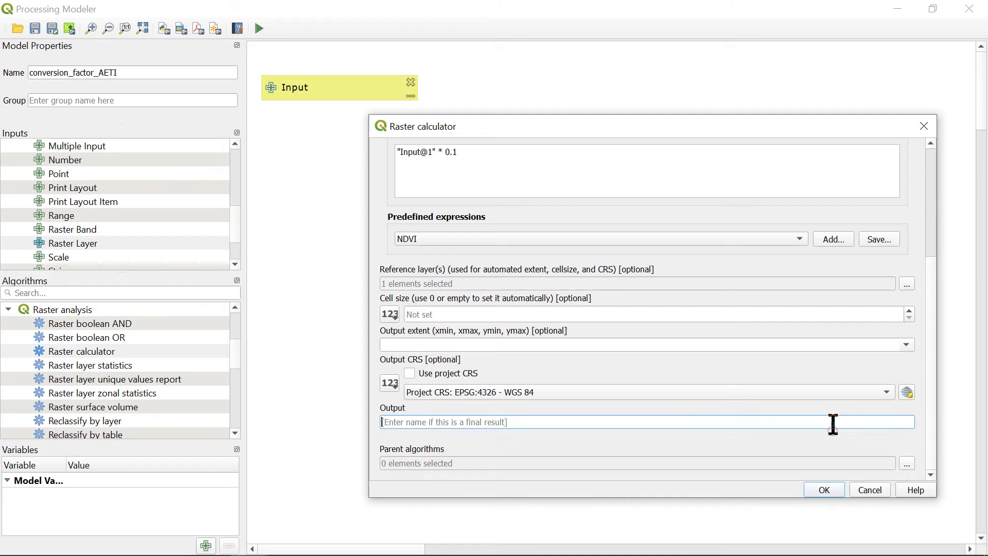
pyautogui.write('corrected')
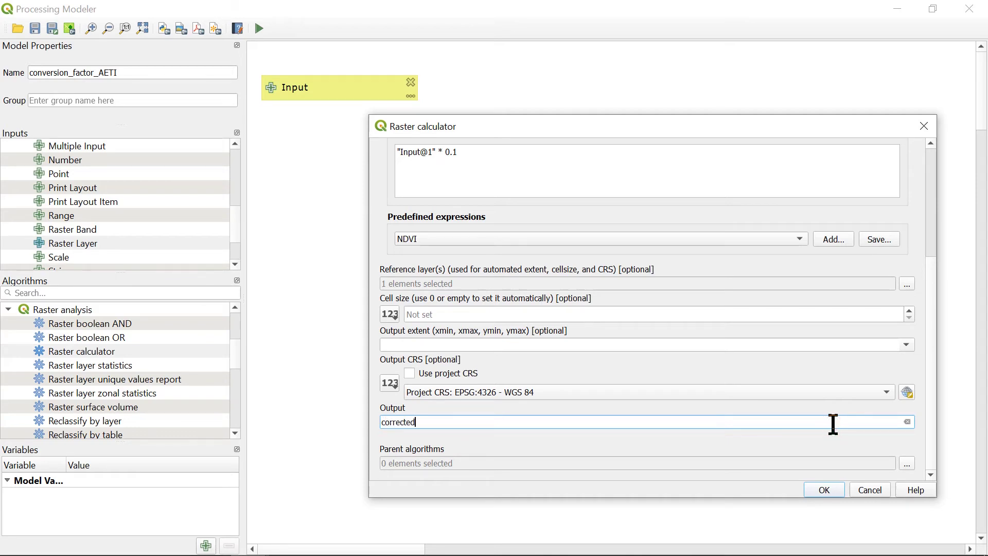
pyautogui.click(826, 490)
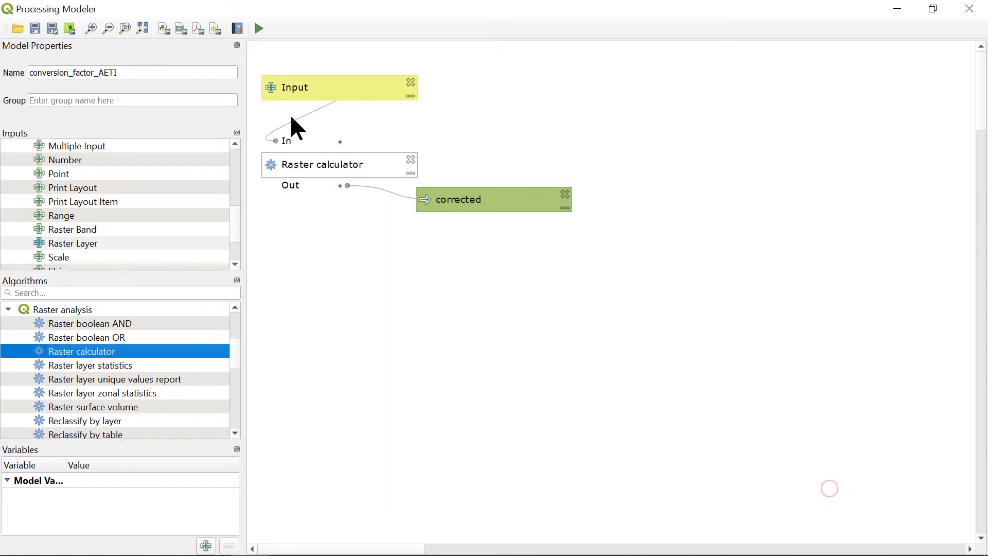
# Save the model under the file name conversion_factor_AETI.
pyautogui.click(37, 28)
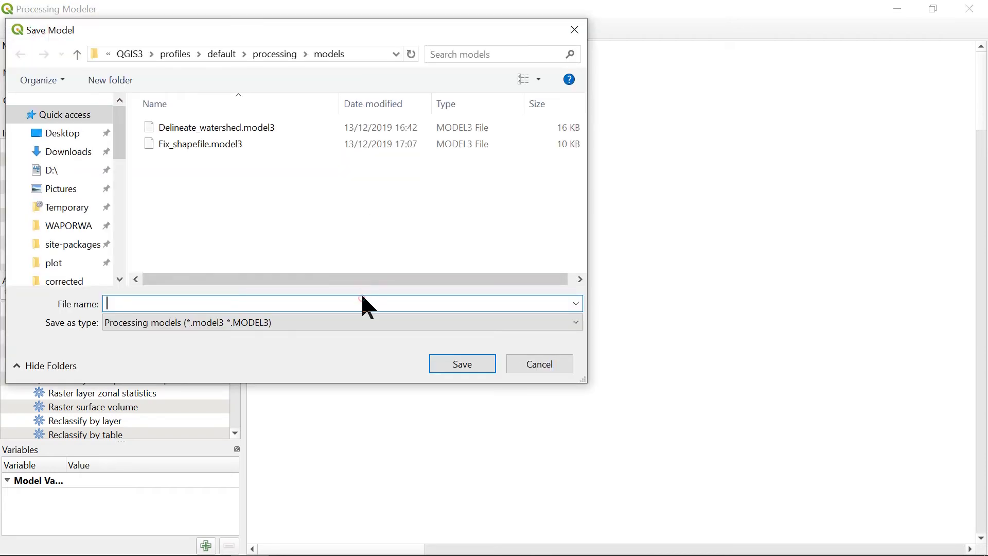
pyautogui.write('conversion_facotr')
pyautogui.click(463, 364)
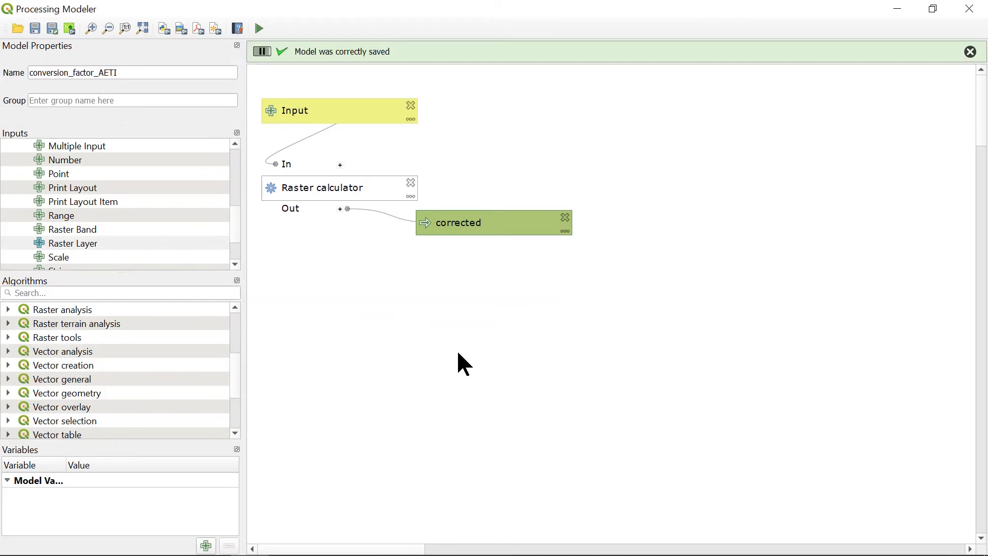
# Switch the model's run dialog to batch processing.
pyautogui.click(259, 29)
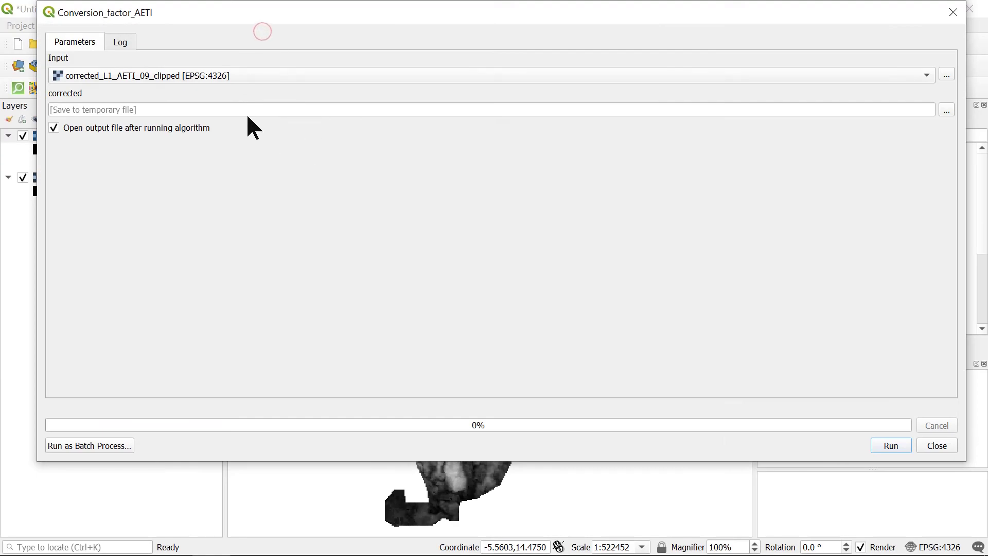
pyautogui.click(122, 452)
pyautogui.click(123, 446)
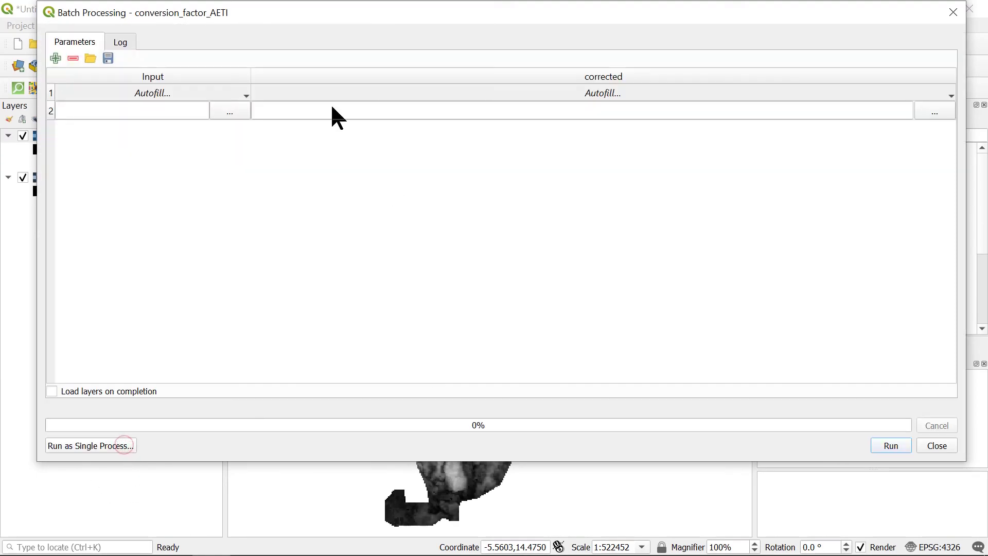
# Load files L1_AETI_10_clipped through L3_ODN_AETI_19 from Downloads as the batch inputs.
pyautogui.click(225, 107)
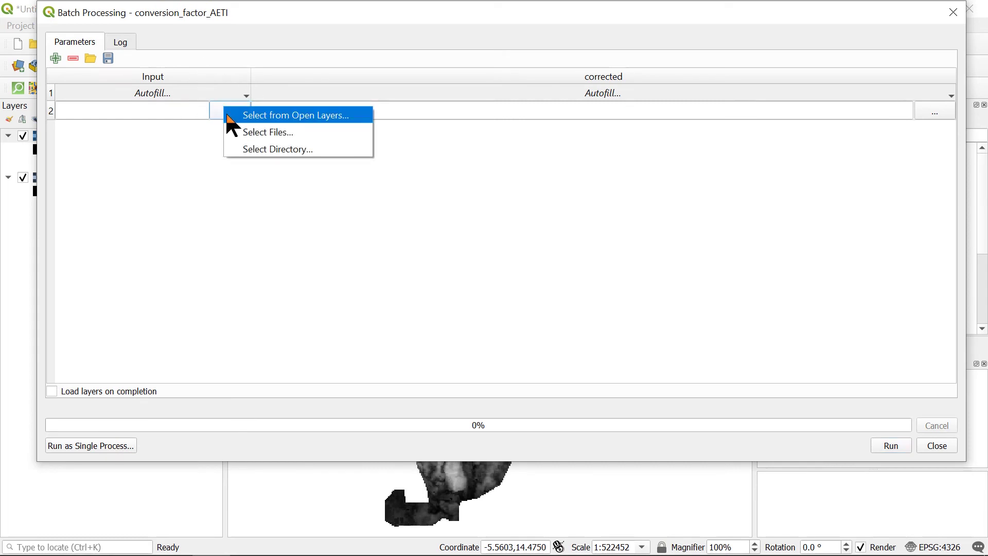
pyautogui.click(237, 130)
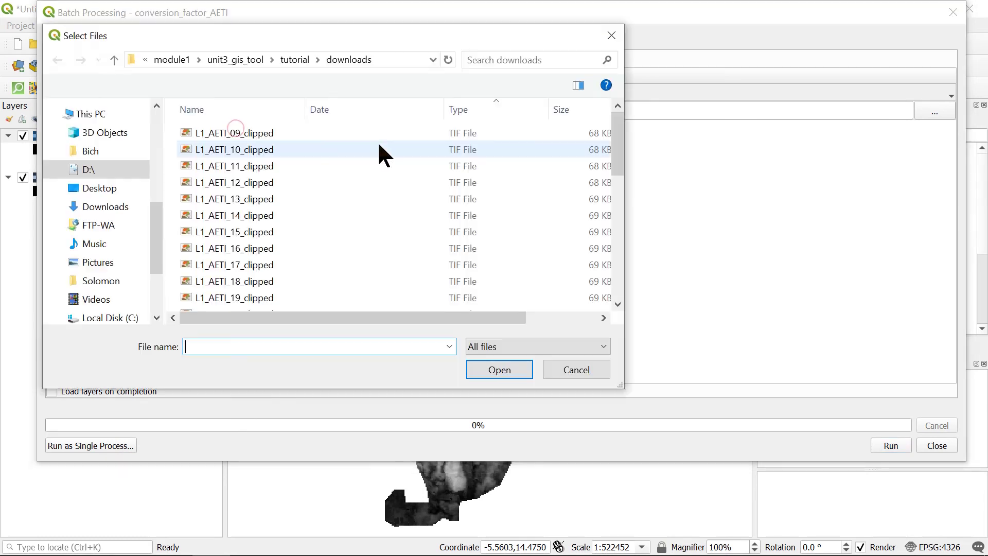
pyautogui.click(265, 152)
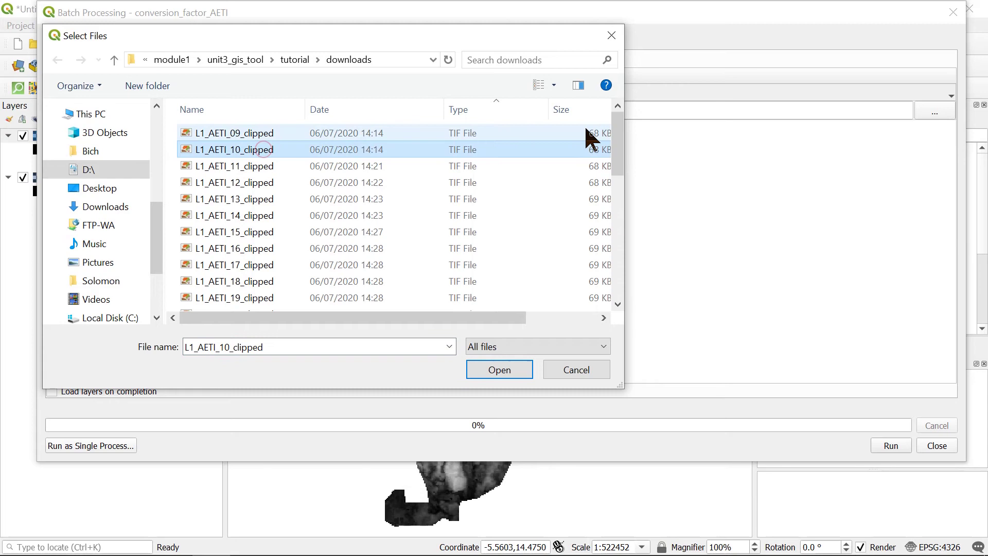
pyautogui.moveTo(616, 123); pyautogui.dragTo(618, 316)
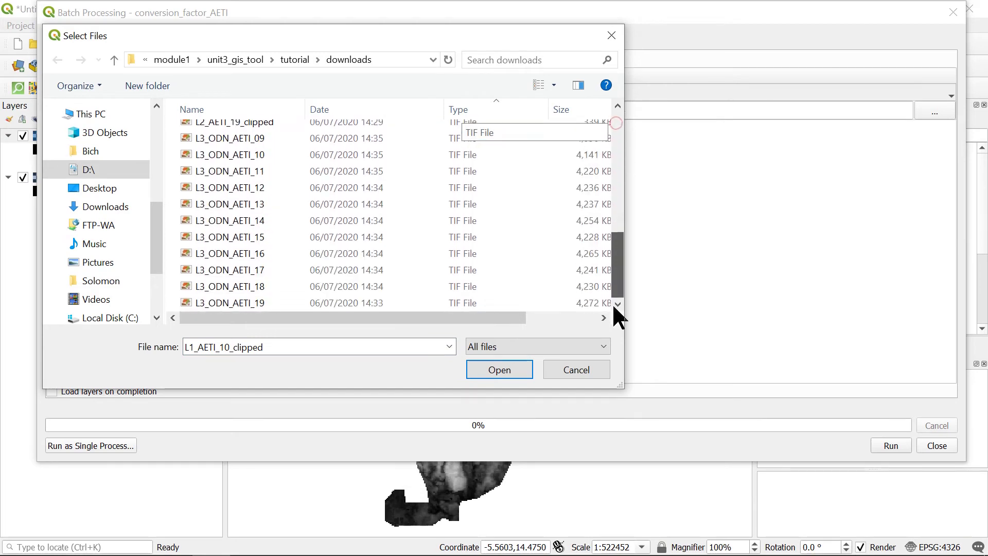
pyautogui.keyDown('shift'); pyautogui.click(241, 302); pyautogui.keyUp('shift')
pyautogui.click(482, 366)
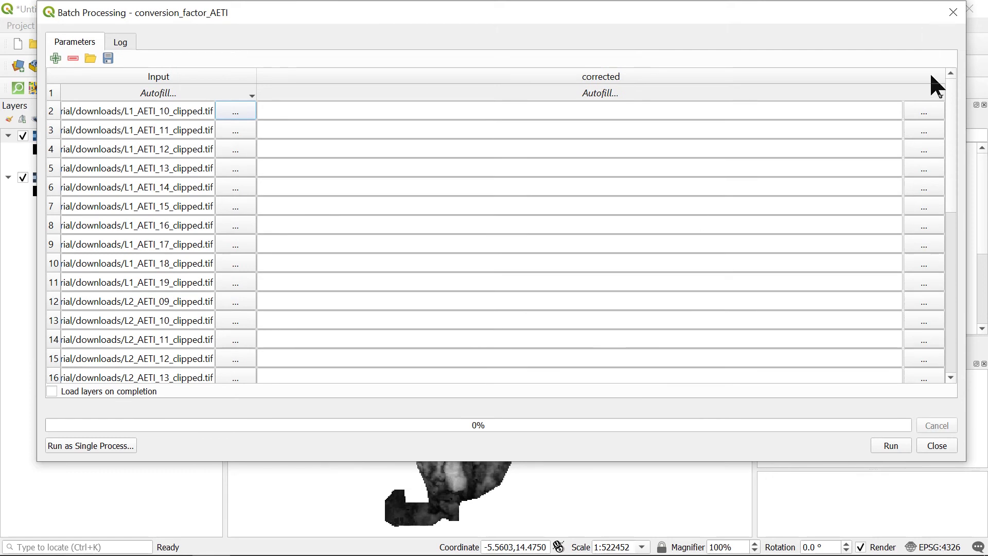
# Name the first row's output with a corrected_ file in the corrected folder.
pyautogui.click(917, 106)
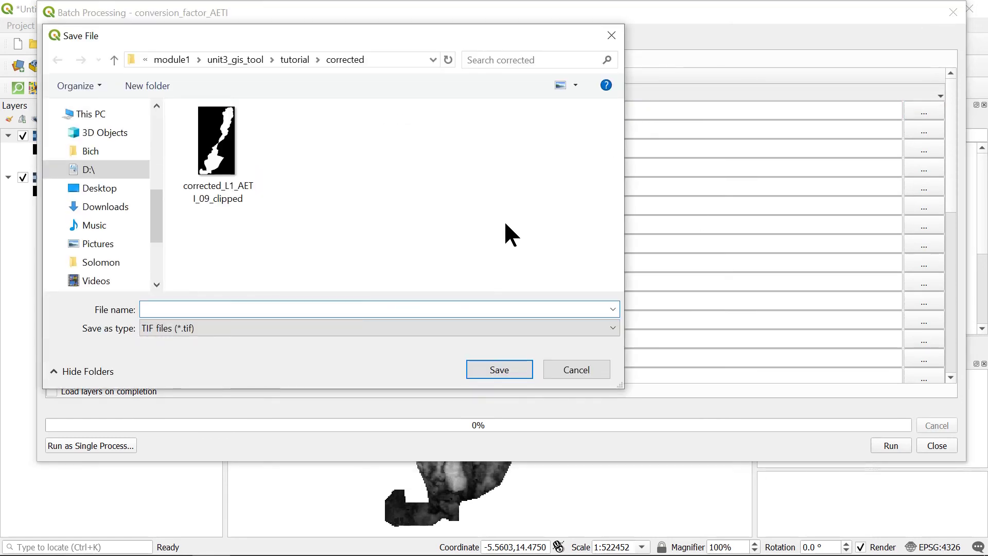
pyautogui.write('corrected_')
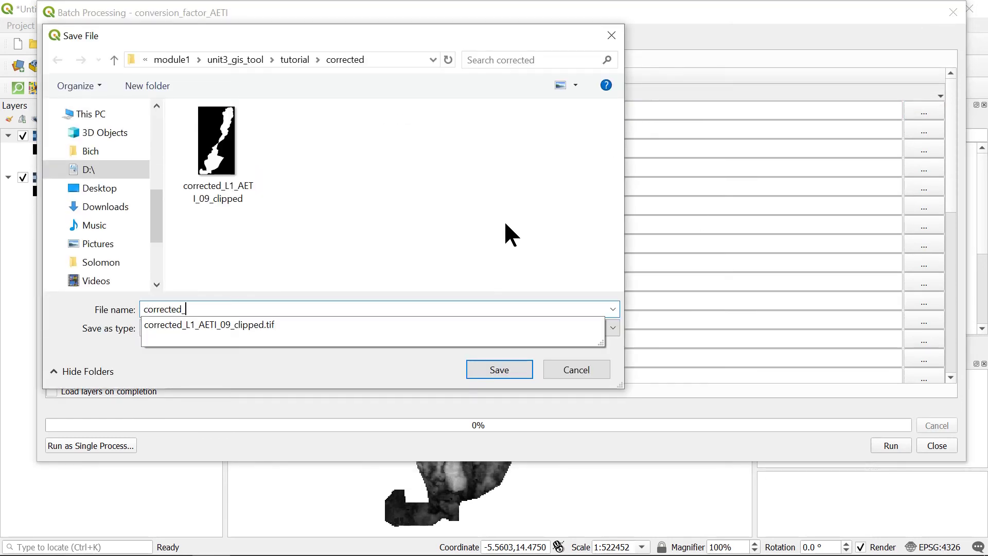
pyautogui.press('Return')
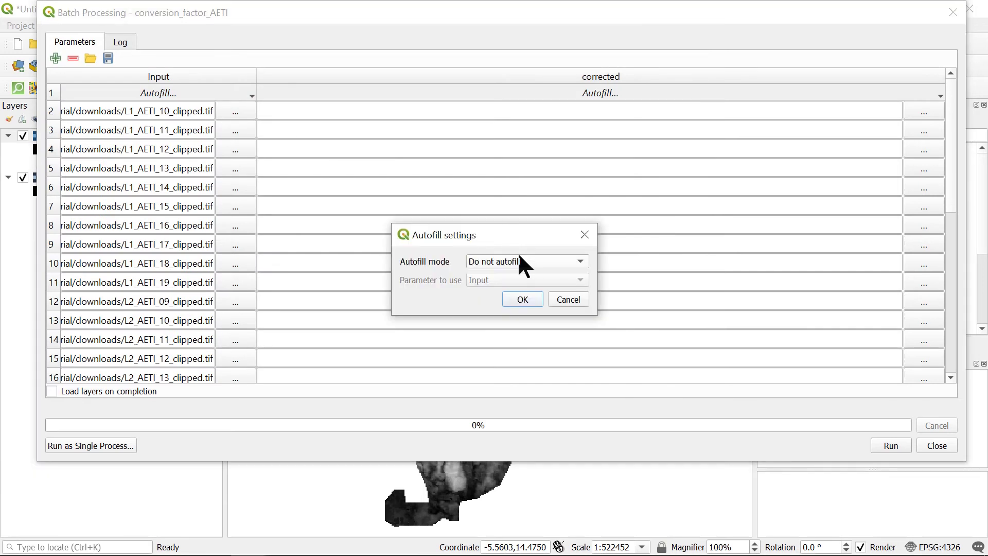
# Autofill the corrected column from the Input parameter values and start the batch run.
pyautogui.click(520, 265)
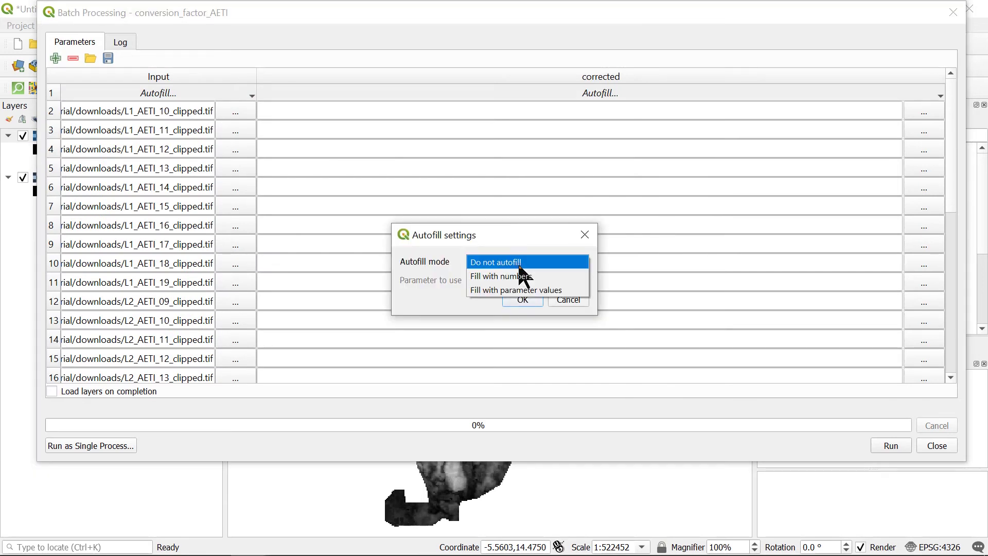
pyautogui.click(521, 291)
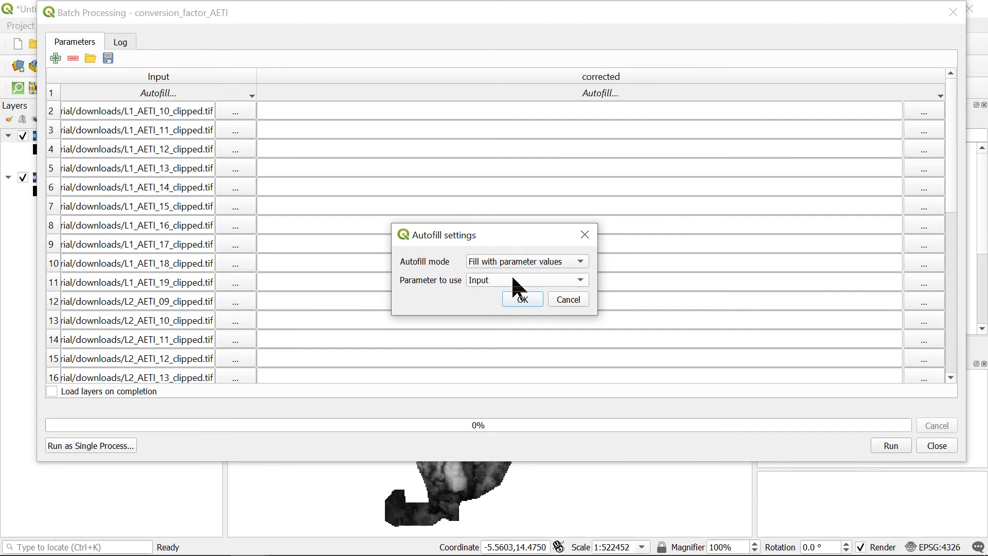
pyautogui.click(520, 301)
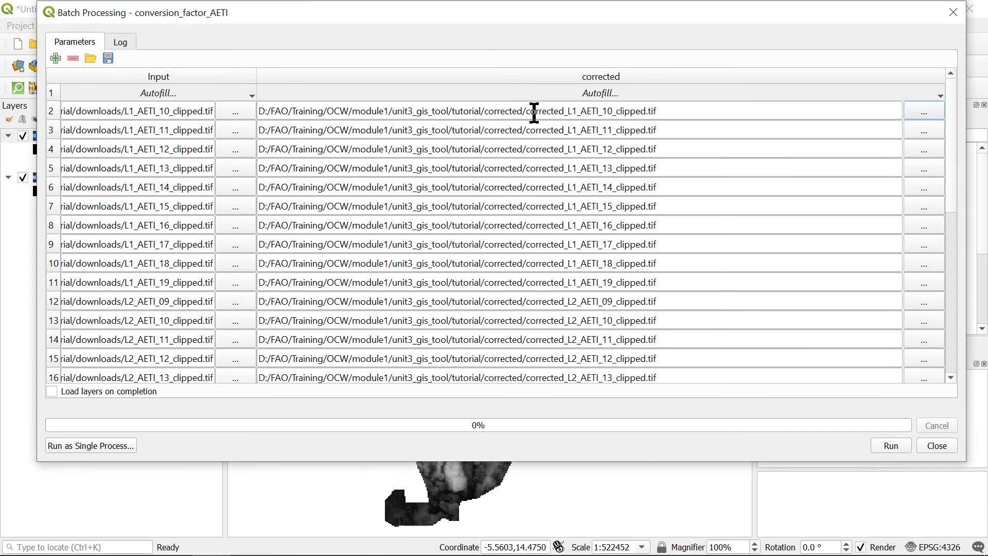
pyautogui.moveTo(529, 111); pyautogui.dragTo(635, 110)
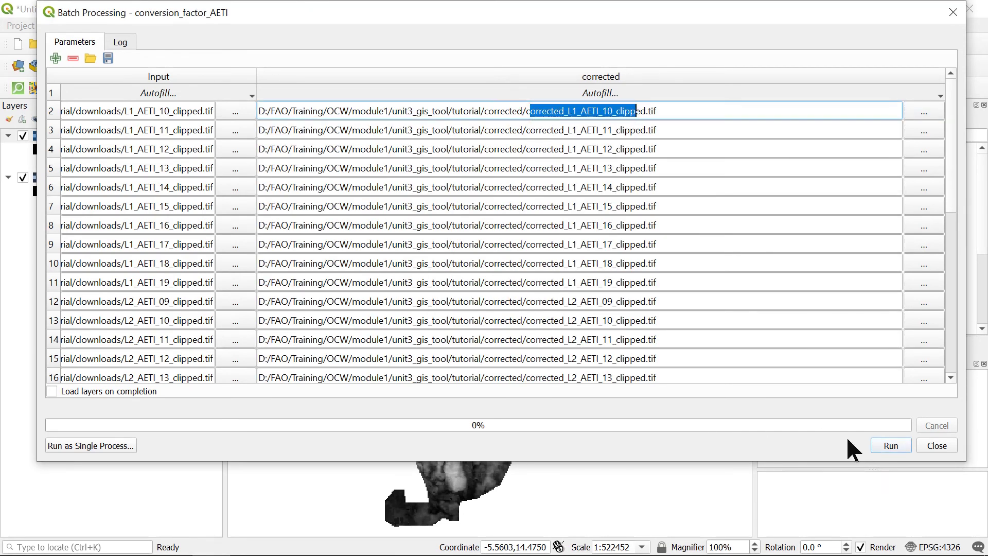
pyautogui.click(891, 446)
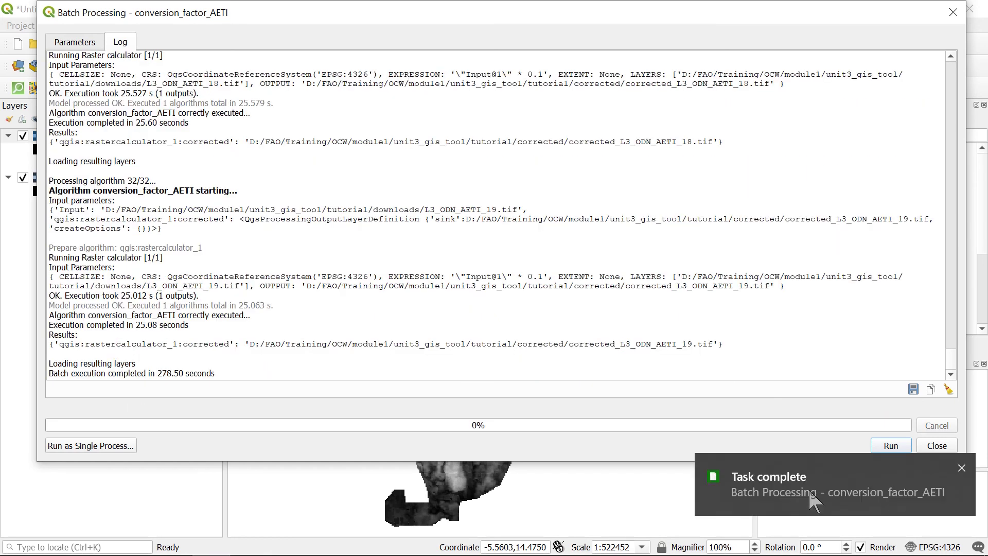
# After the batch finishes, dismiss the completion notice and close the batch processing window.
pyautogui.click(816, 507)
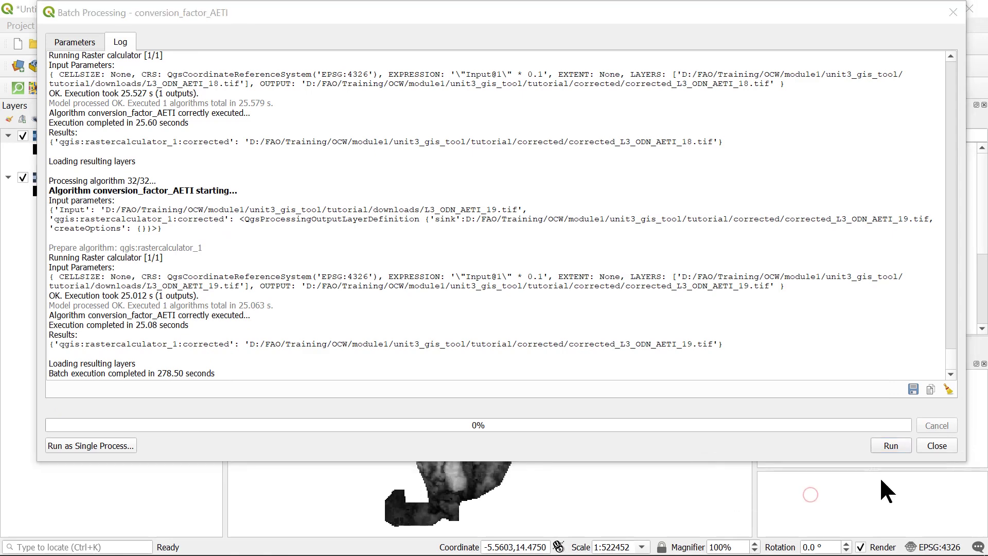
pyautogui.click(934, 447)
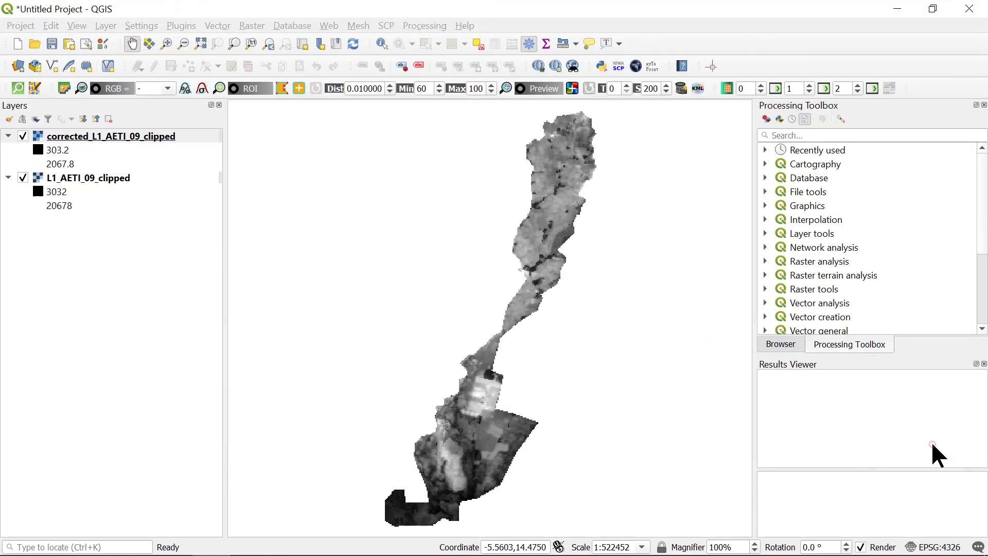
# In File Explorer, go to the tutorial folder and open the corrected folder.
pyautogui.click(96, 540)
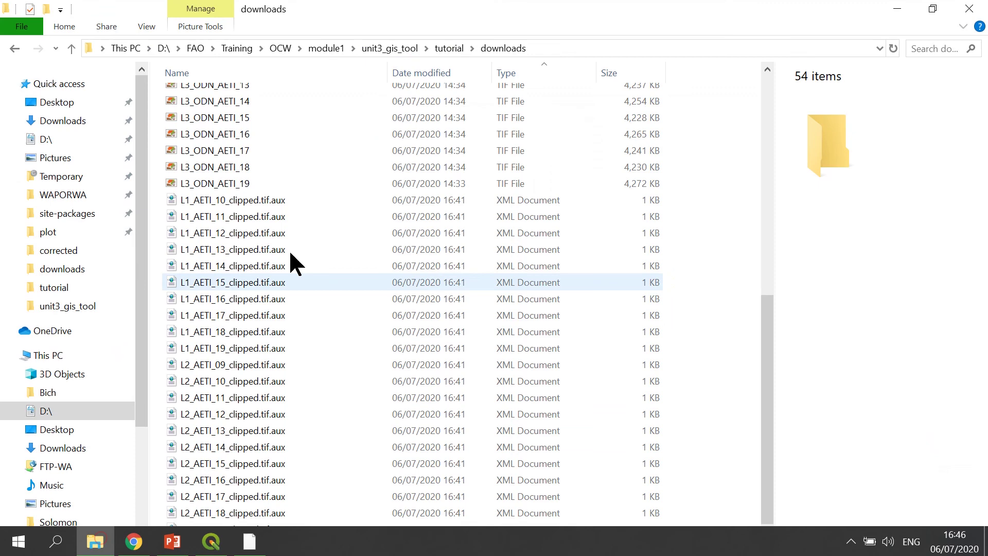
pyautogui.click(447, 52)
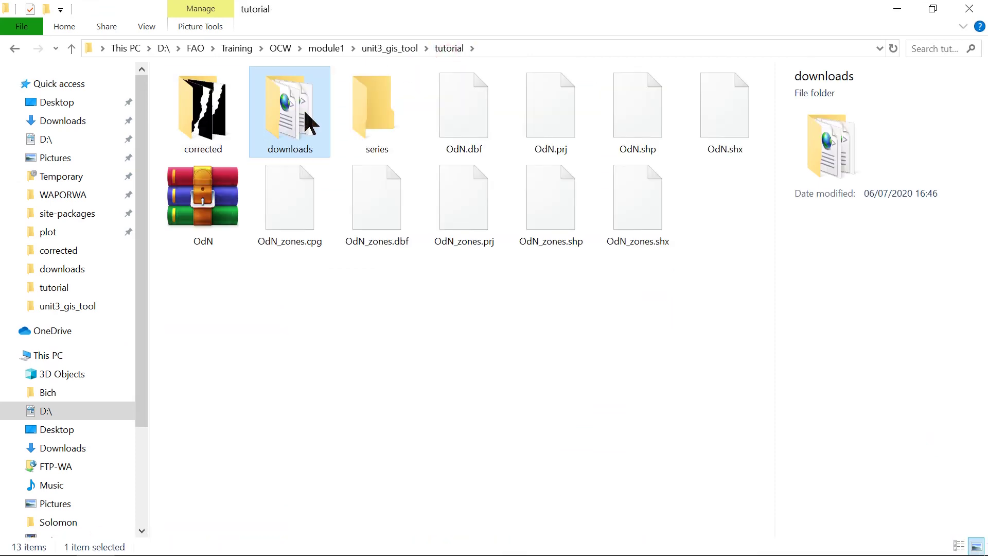
pyautogui.doubleClick(229, 124)
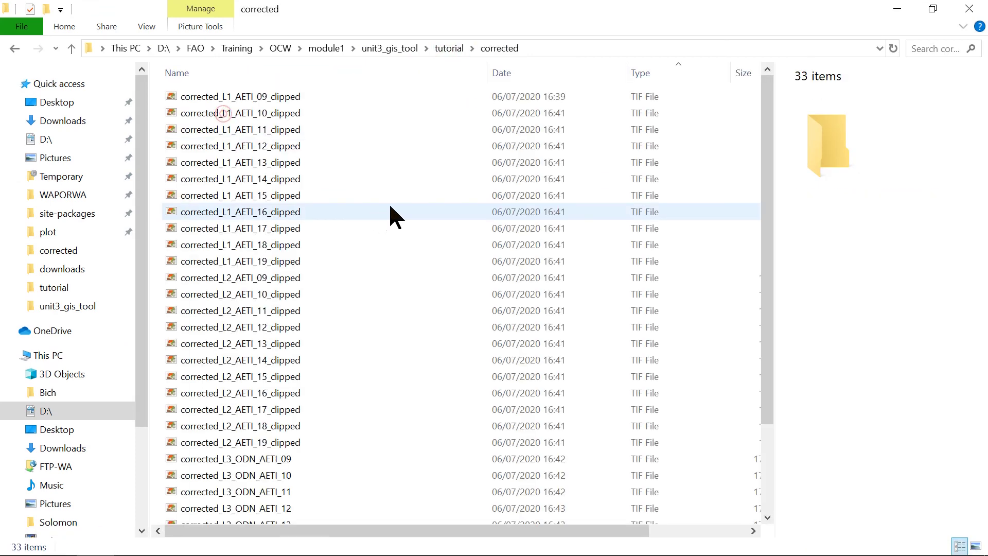
pyautogui.scroll(-2, 249, 264)
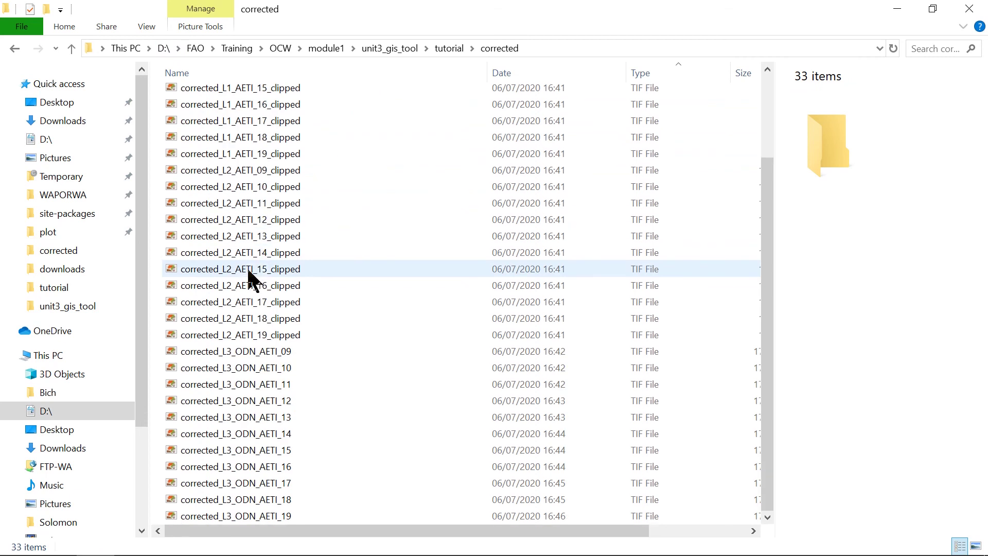
pyautogui.scroll(2, 245, 361)
# Select all 33 corrected TIF rasters and drag them onto QGIS.
pyautogui.click(232, 98)
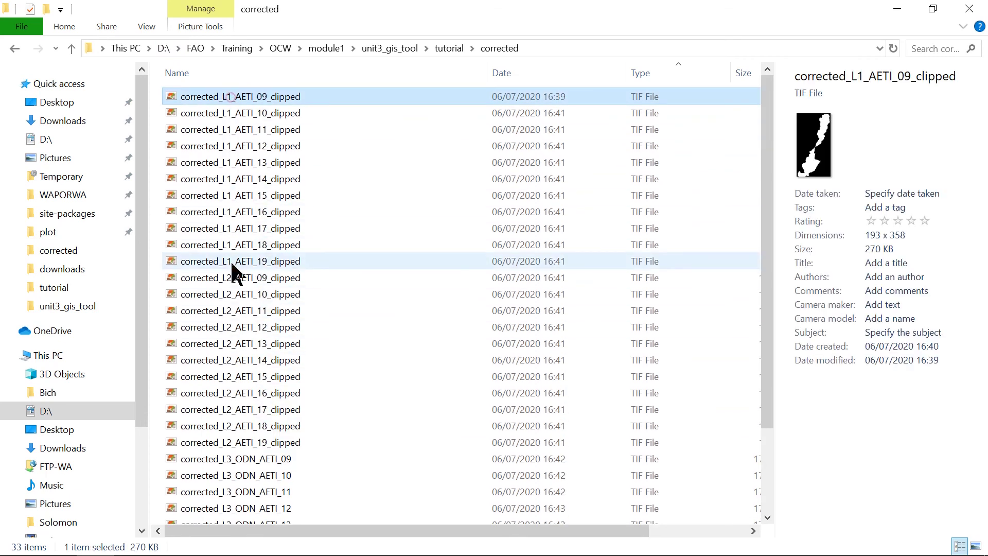
pyautogui.scroll(-2, 238, 412)
pyautogui.keyDown('shift'); pyautogui.click(246, 516); pyautogui.keyUp('shift')
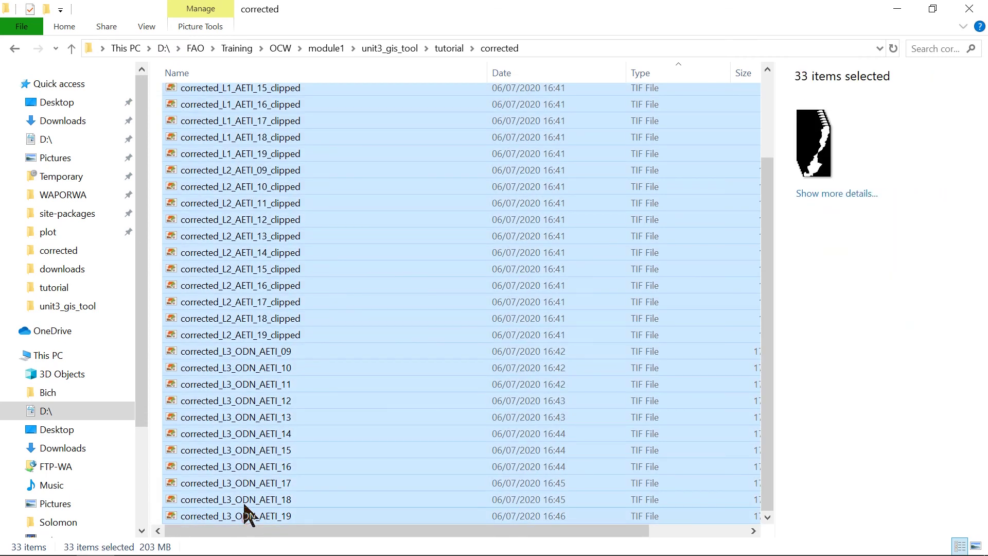
pyautogui.moveTo(246, 515); pyautogui.dragTo(100, 363)
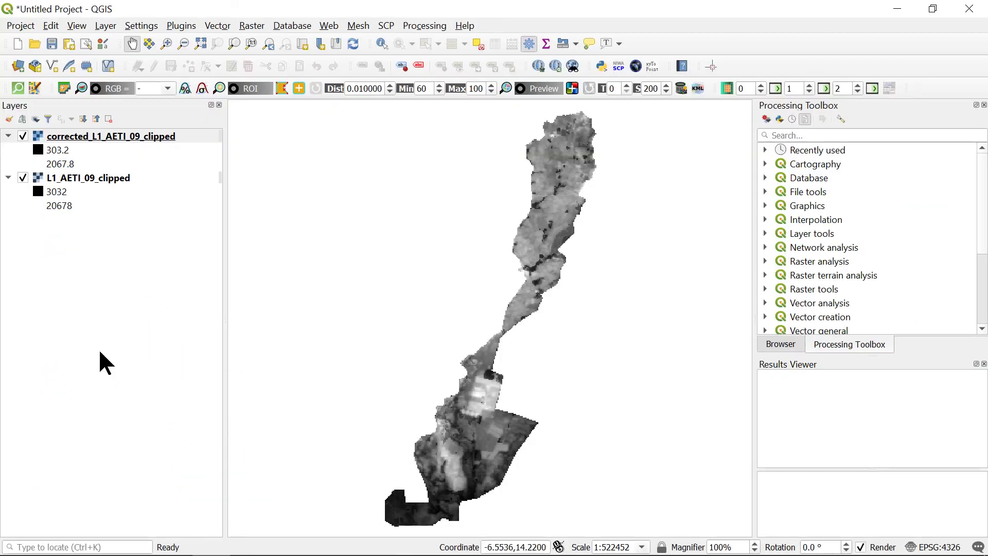